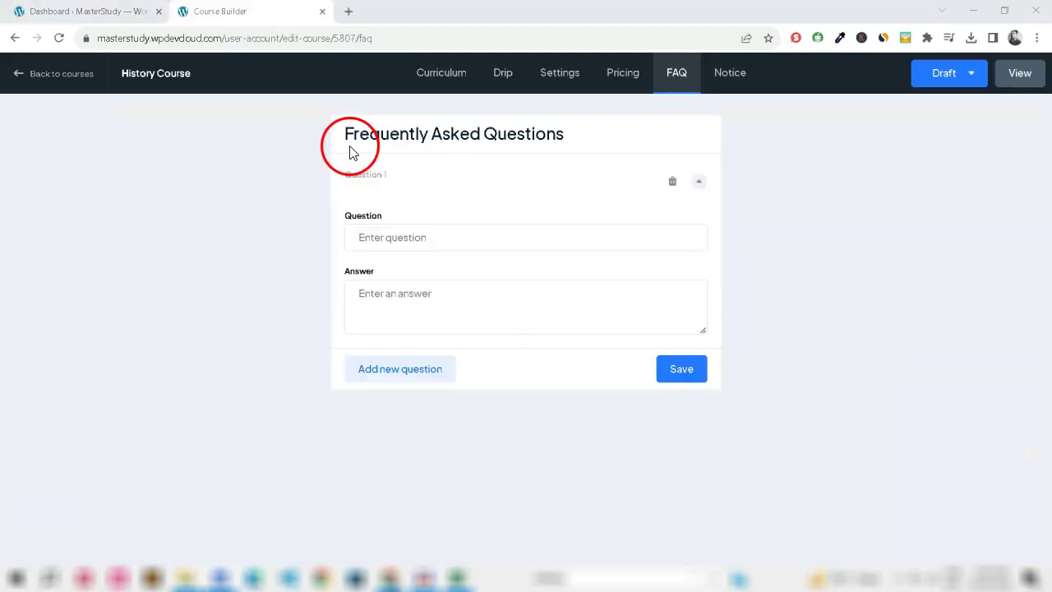
# Examine the History Course's Frequently Asked Questions form, including its question and answer fields and the option to add another question
pyautogui.moveTo(346, 141); pyautogui.dragTo(395, 143)
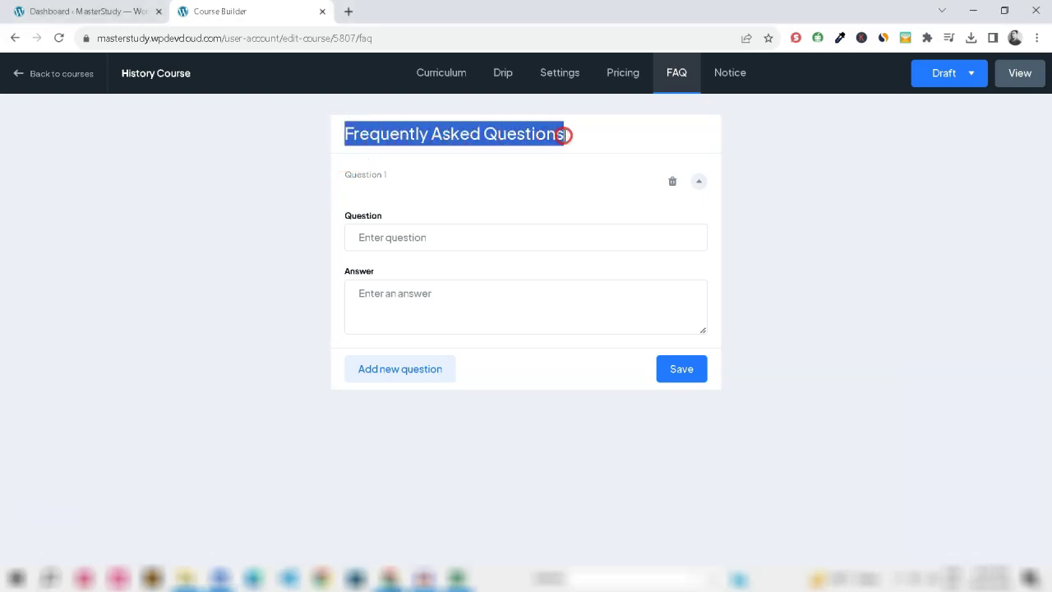
pyautogui.click(500, 164)
pyautogui.click(477, 243)
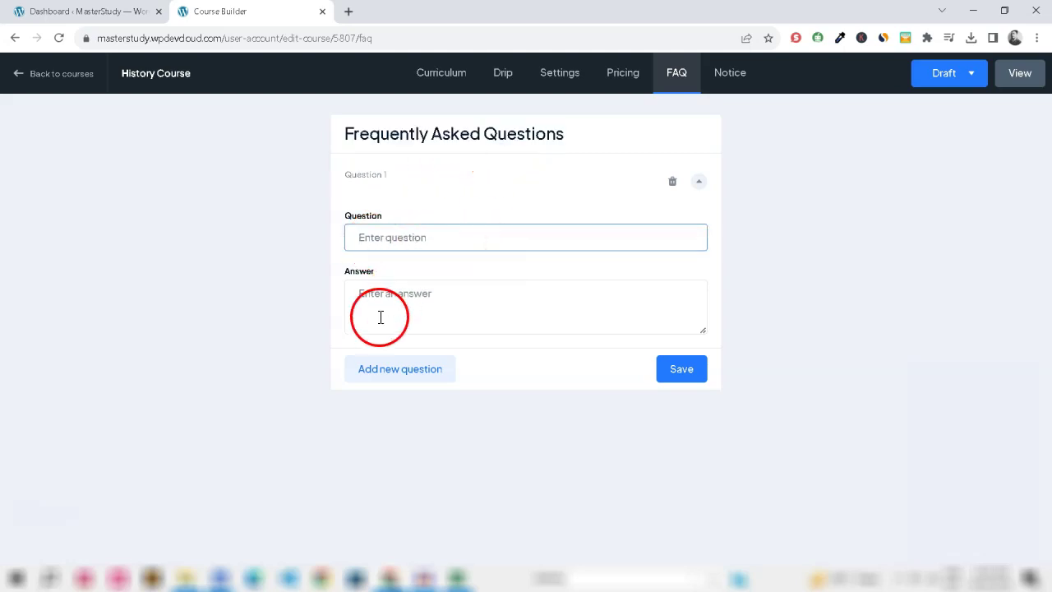
pyautogui.click(443, 313)
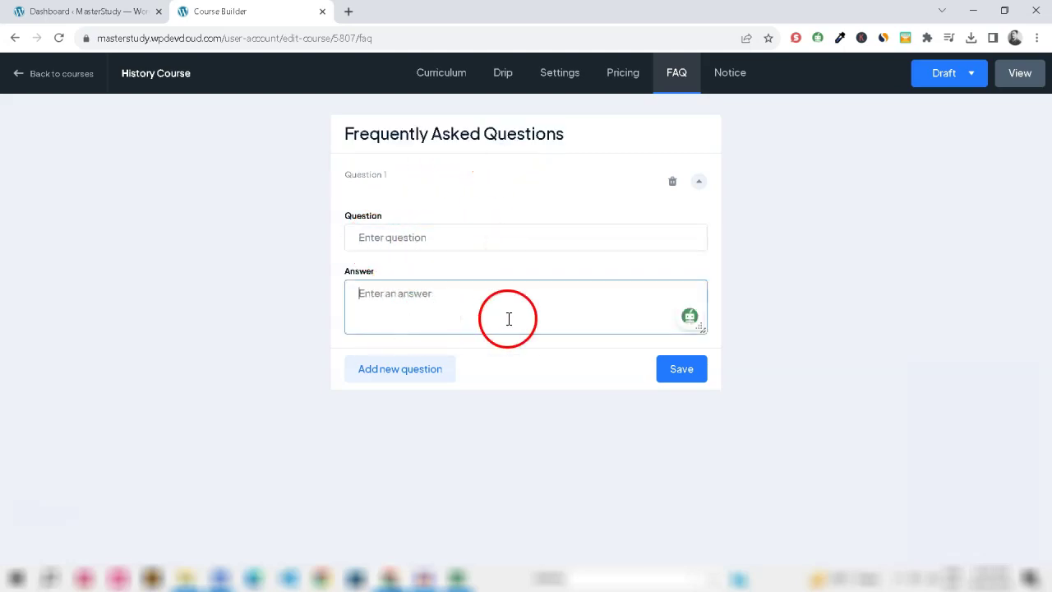
pyautogui.click(435, 373)
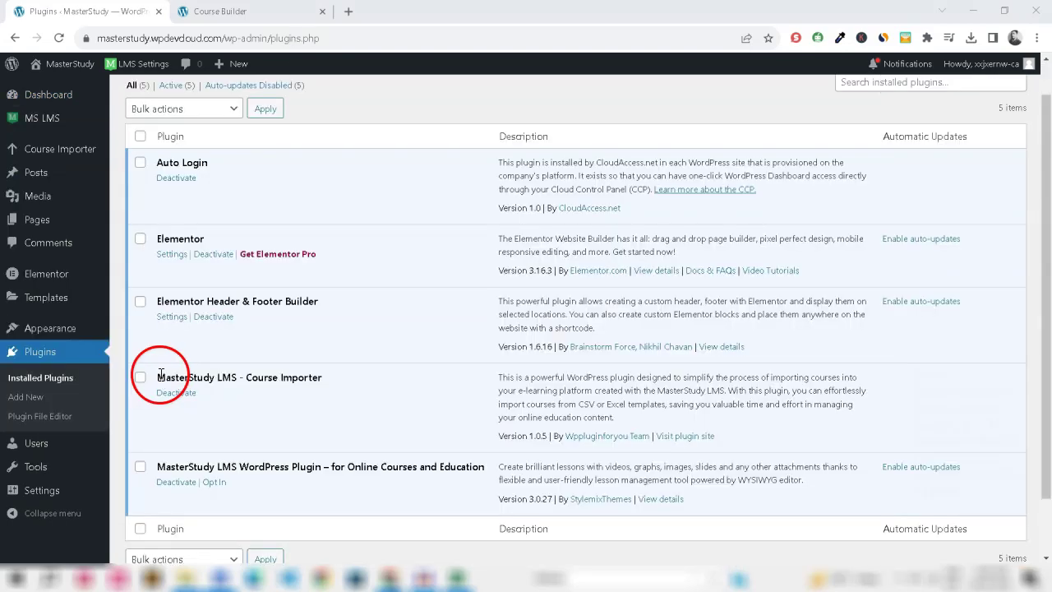
# Find the MasterStudy LMS - Course Importer among the installed plugins and open its Course Importer page
pyautogui.moveTo(159, 372); pyautogui.dragTo(286, 371)
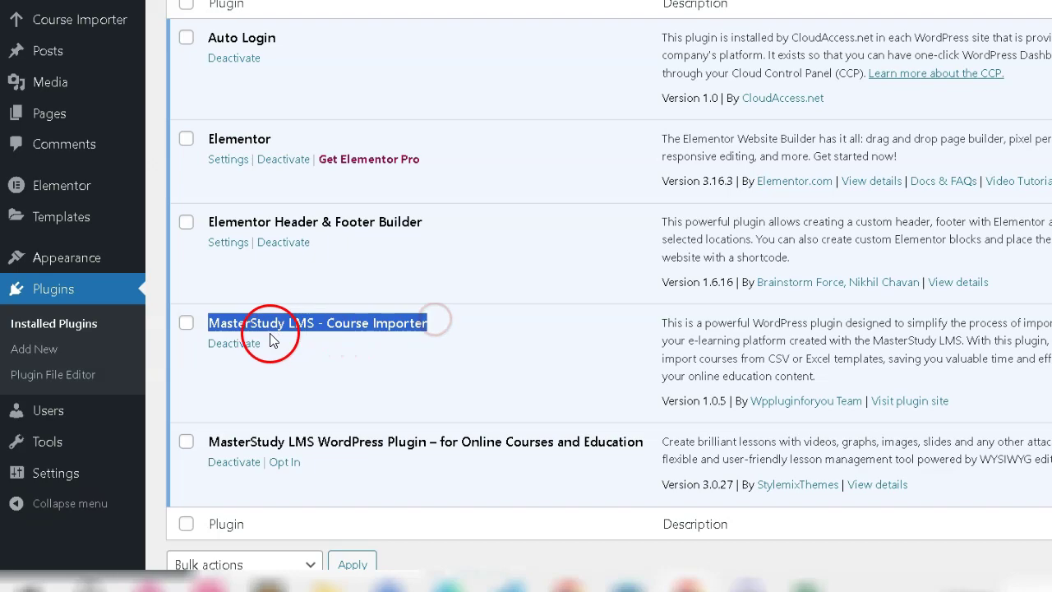
pyautogui.click(365, 341)
pyautogui.click(392, 342)
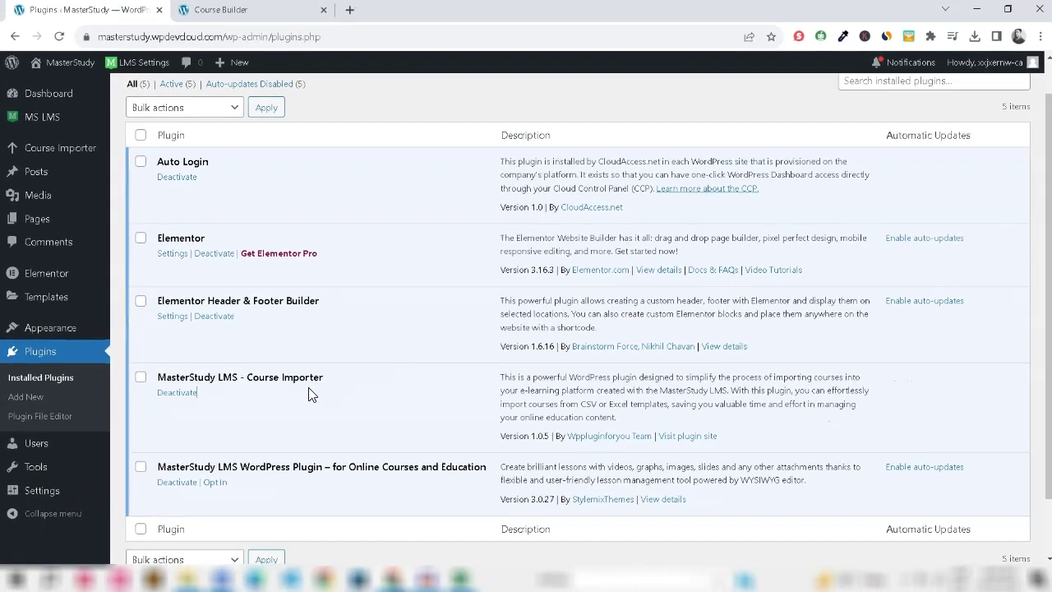
pyautogui.click(80, 18)
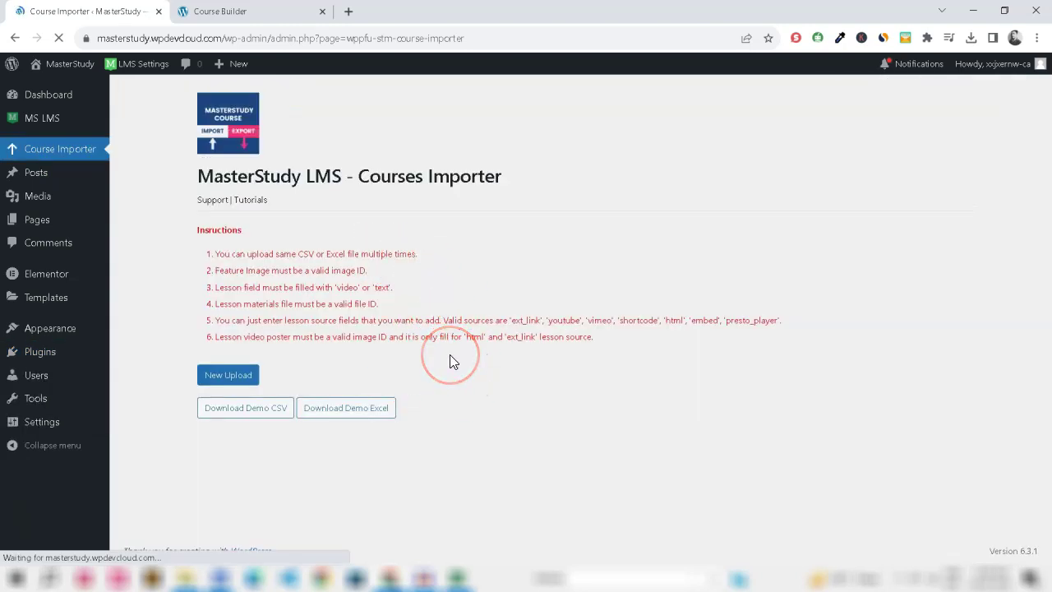
# Download the demo Excel template from the importer and open the downloaded file in Excel
pyautogui.click(332, 423)
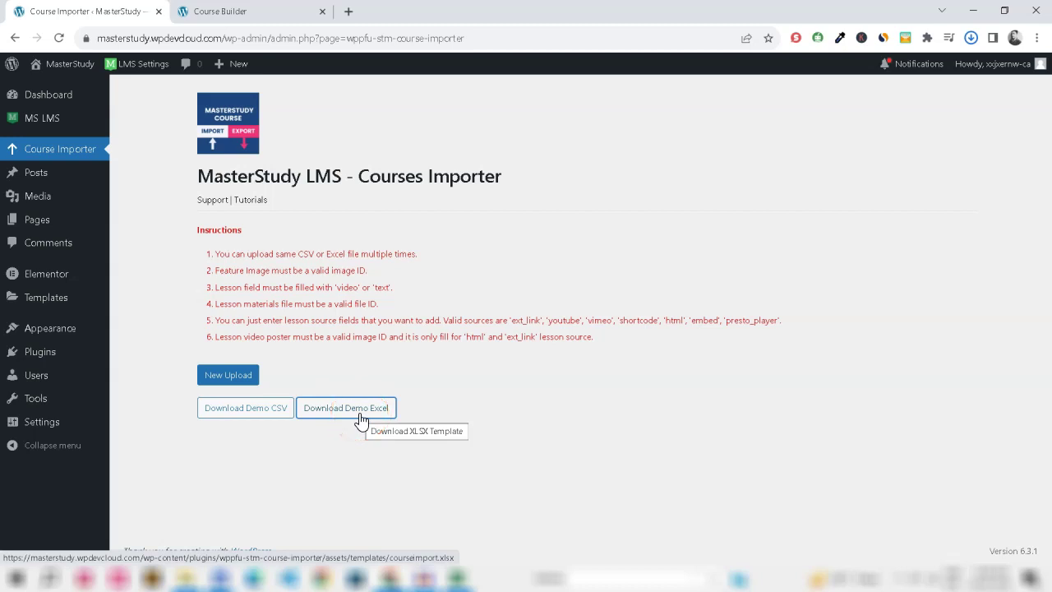
pyautogui.click(970, 37)
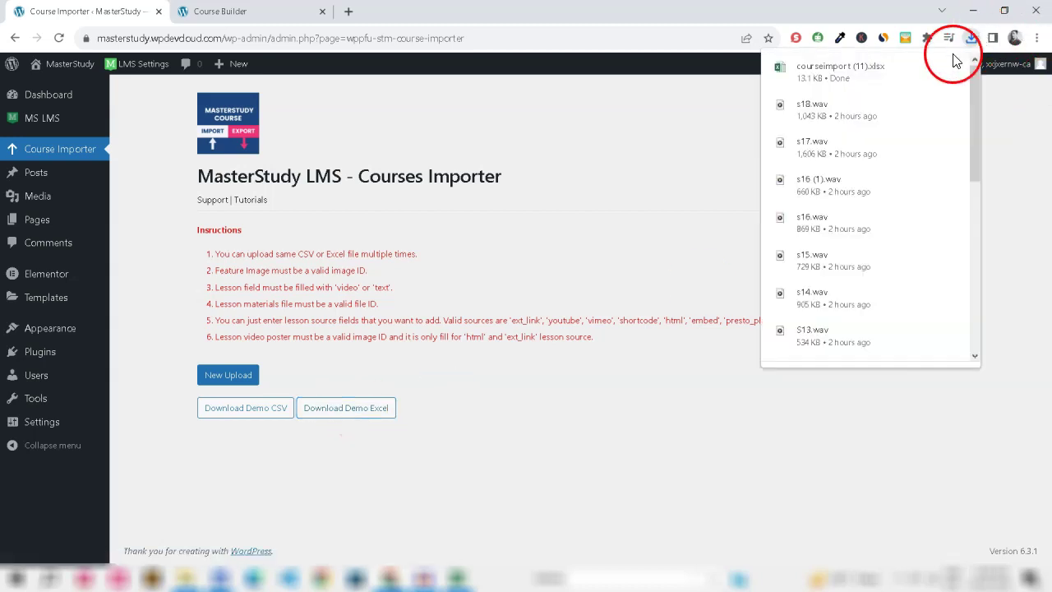
pyautogui.click(842, 74)
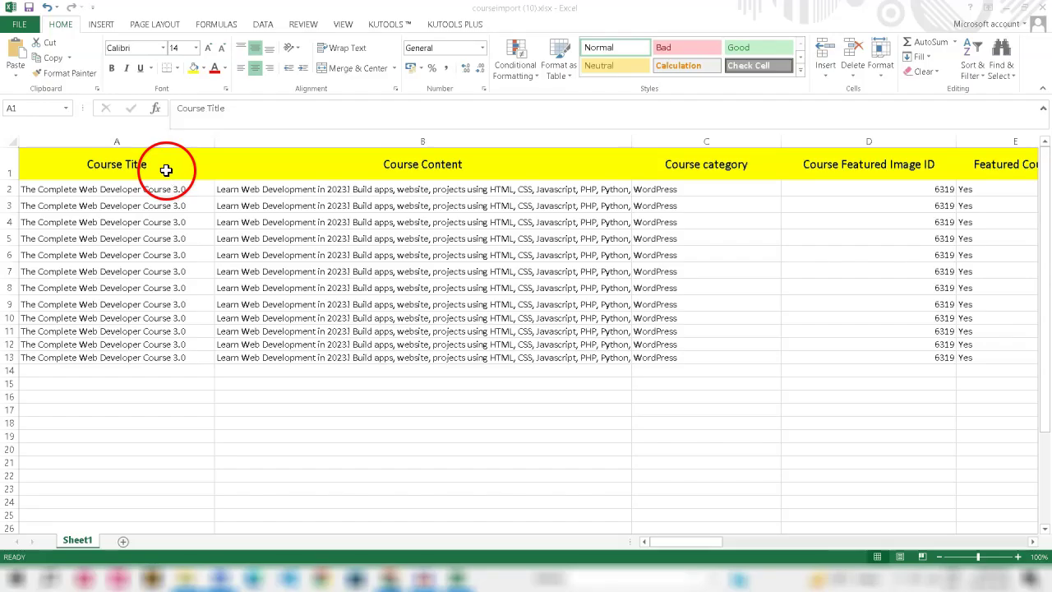
# Review the template's course columns from Course Title through One-time purchase, including category, featured image, excerpt and status
pyautogui.moveTo(184, 166); pyautogui.dragTo(176, 370)
pyautogui.moveTo(388, 163); pyautogui.dragTo(374, 359)
pyautogui.moveTo(695, 178); pyautogui.dragTo(693, 364)
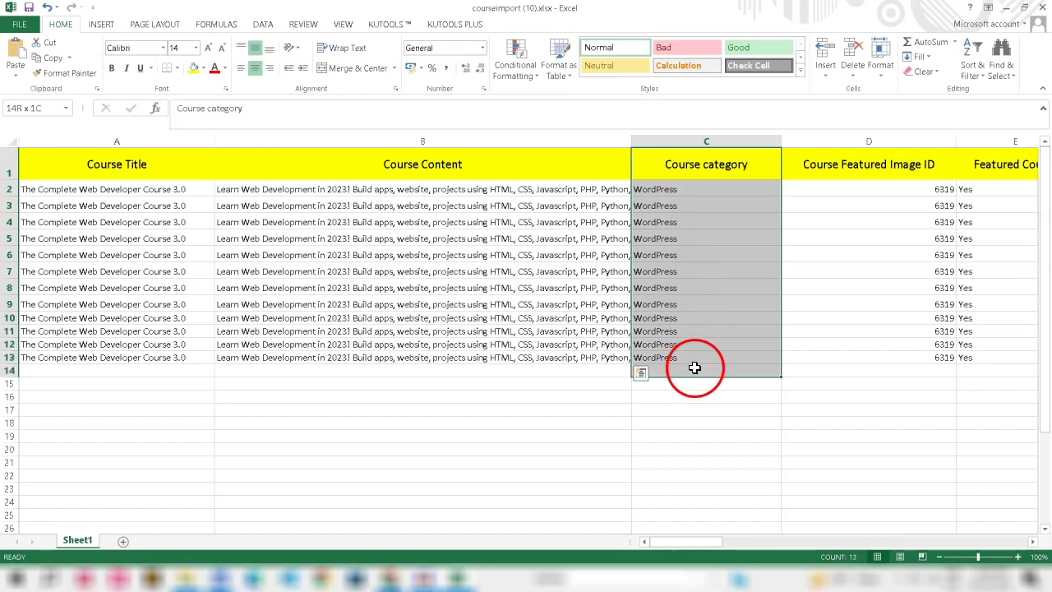
pyautogui.moveTo(832, 168); pyautogui.dragTo(848, 374)
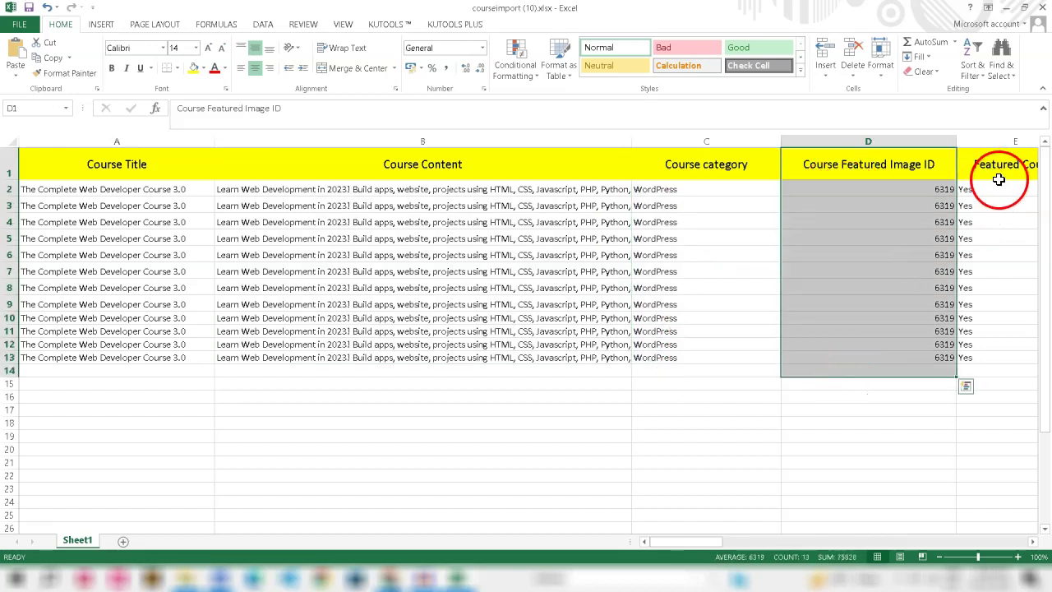
pyautogui.moveTo(995, 176); pyautogui.dragTo(999, 372)
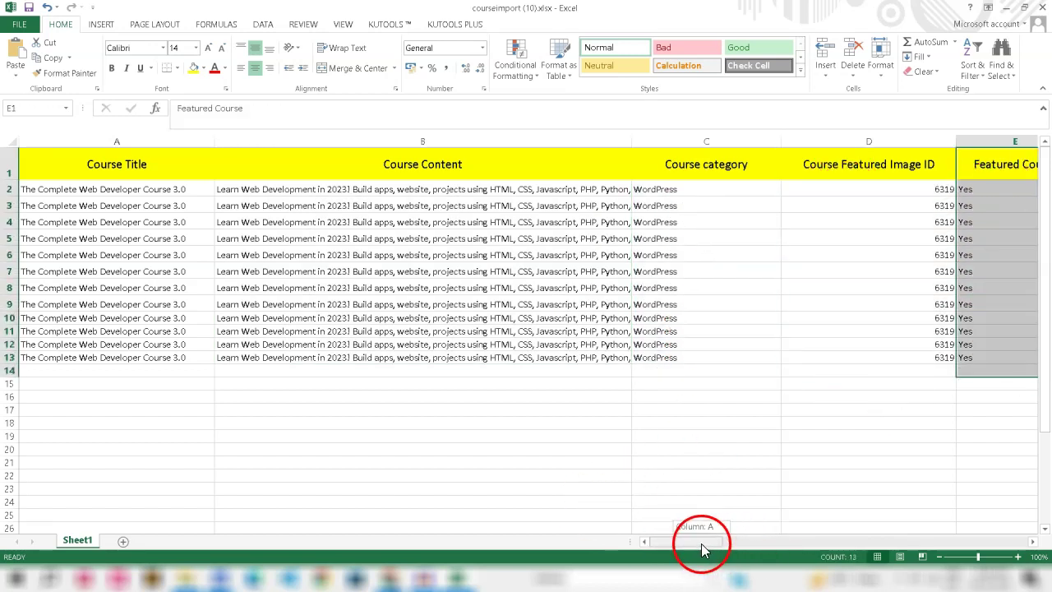
pyautogui.moveTo(702, 542); pyautogui.dragTo(752, 548)
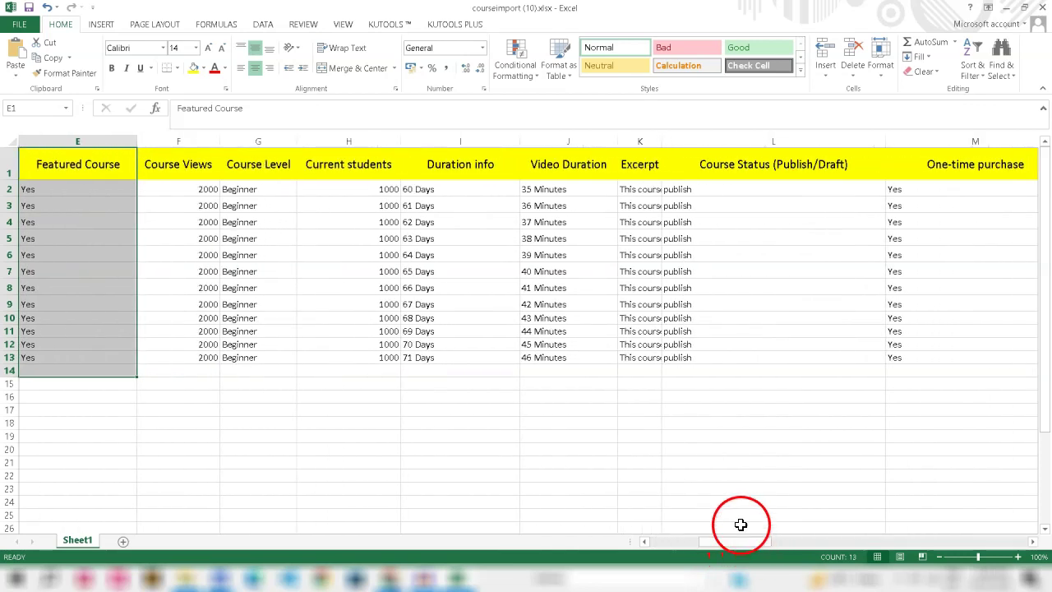
pyautogui.moveTo(652, 167); pyautogui.dragTo(650, 357)
pyautogui.moveTo(740, 168); pyautogui.dragTo(754, 415)
pyautogui.moveTo(926, 169); pyautogui.dragTo(929, 347)
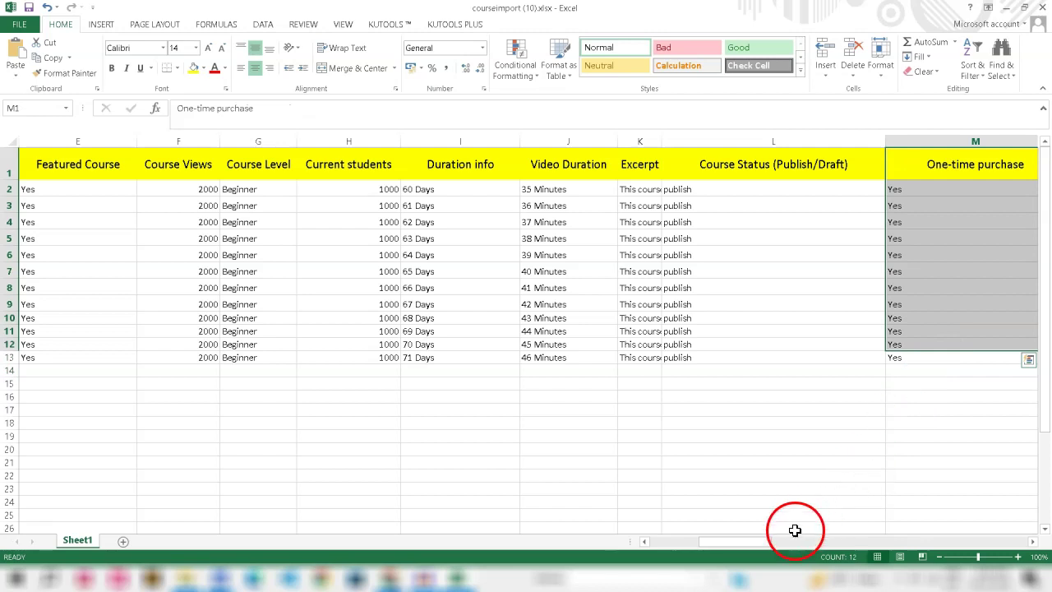
# Review the template's announcement, section and lesson columns through the lesson type column
pyautogui.moveTo(768, 542); pyautogui.dragTo(864, 532)
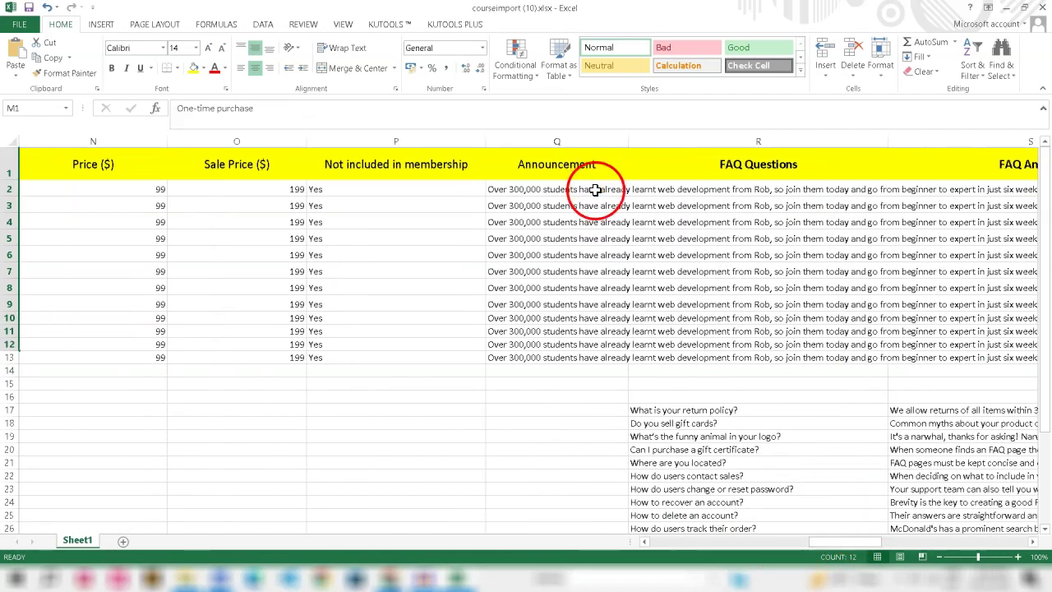
pyautogui.moveTo(592, 168); pyautogui.dragTo(576, 411)
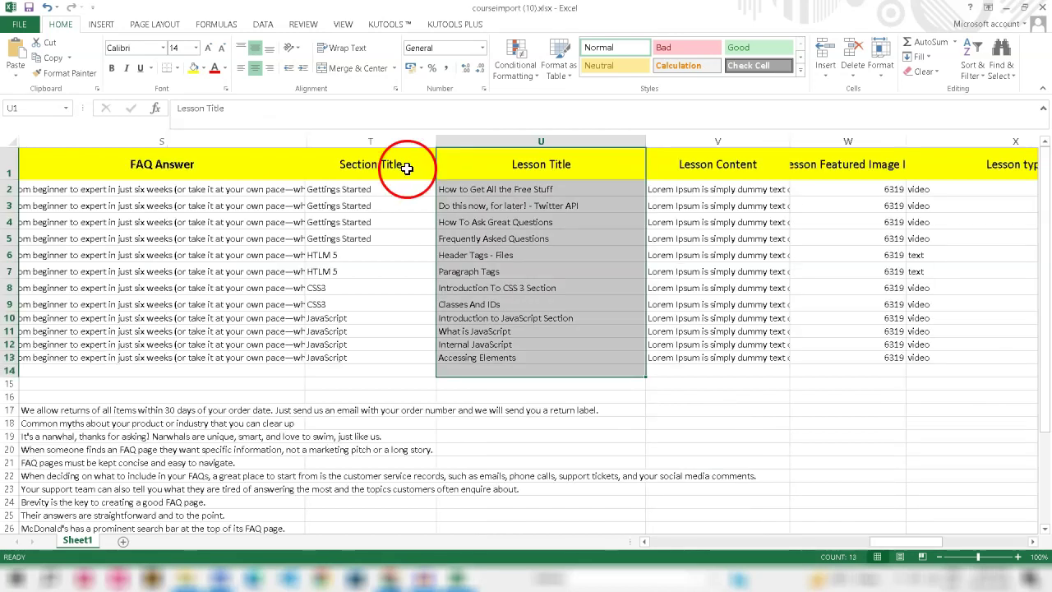
pyautogui.moveTo(405, 165); pyautogui.dragTo(423, 357)
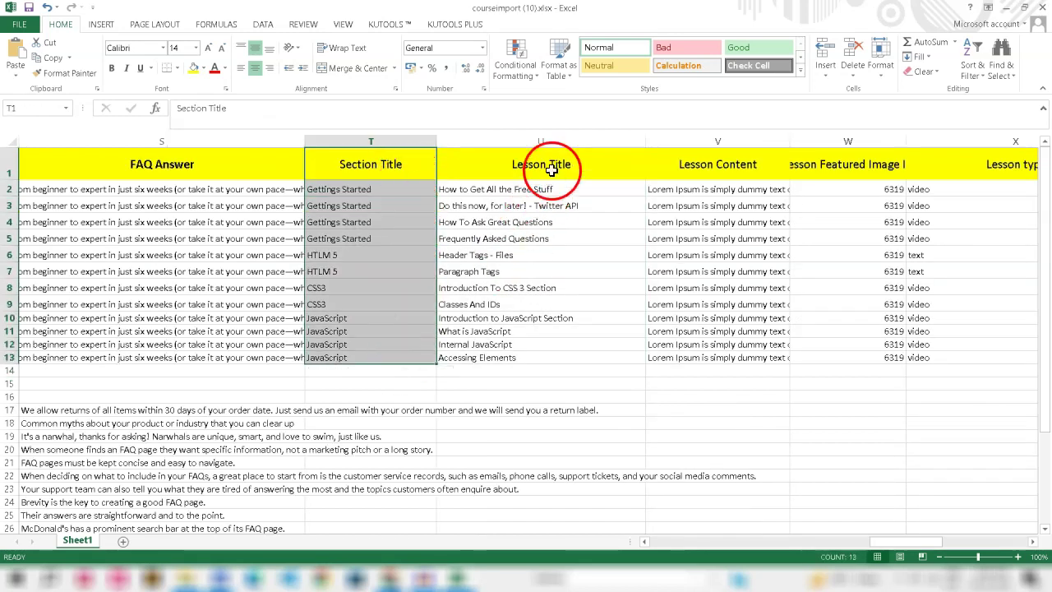
pyautogui.moveTo(543, 165); pyautogui.dragTo(538, 358)
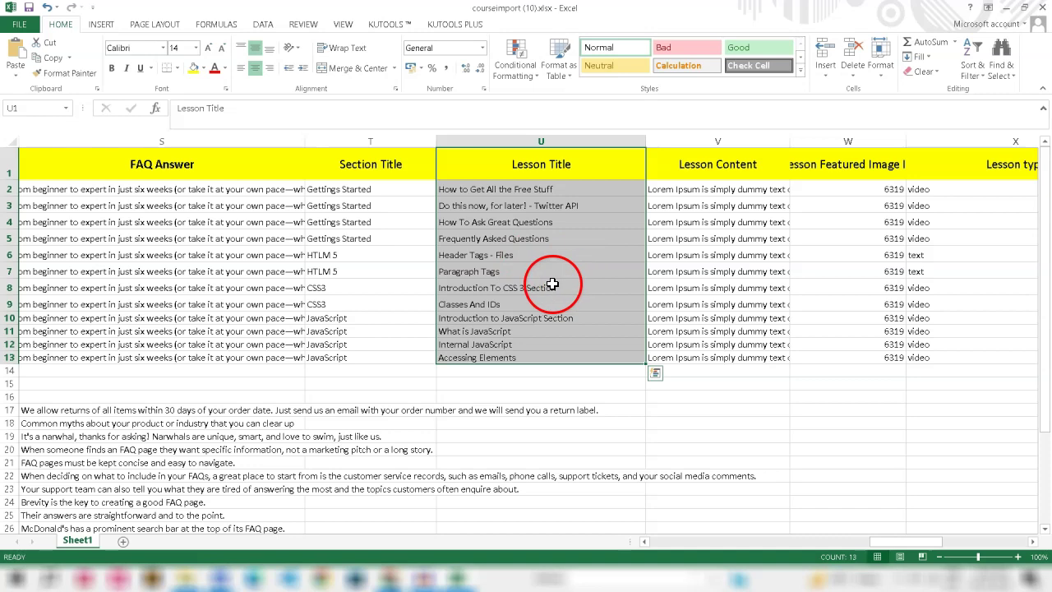
pyautogui.moveTo(700, 293); pyautogui.dragTo(789, 404)
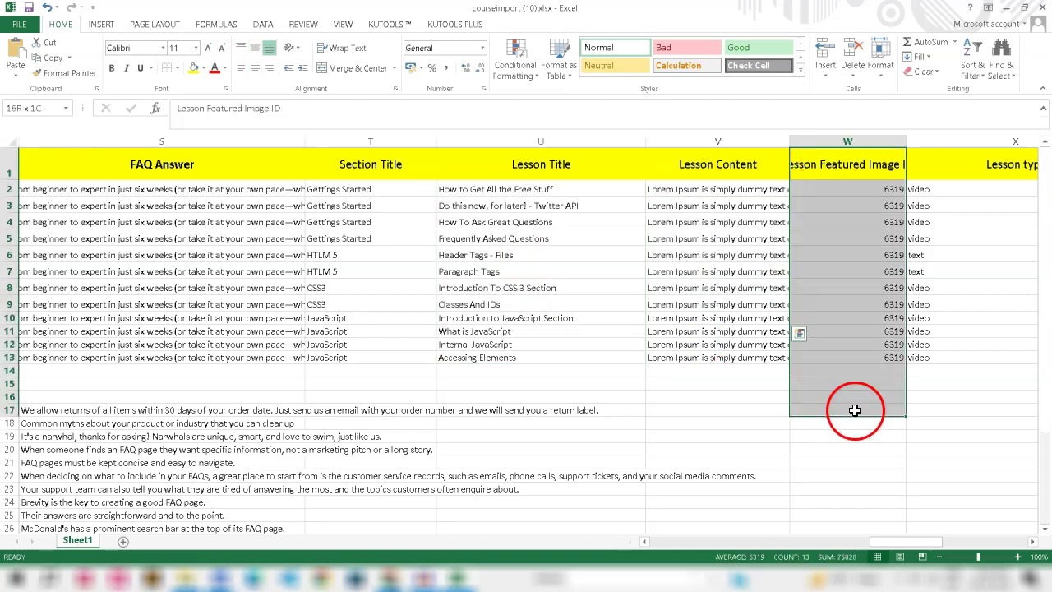
pyautogui.moveTo(985, 170); pyautogui.dragTo(978, 372)
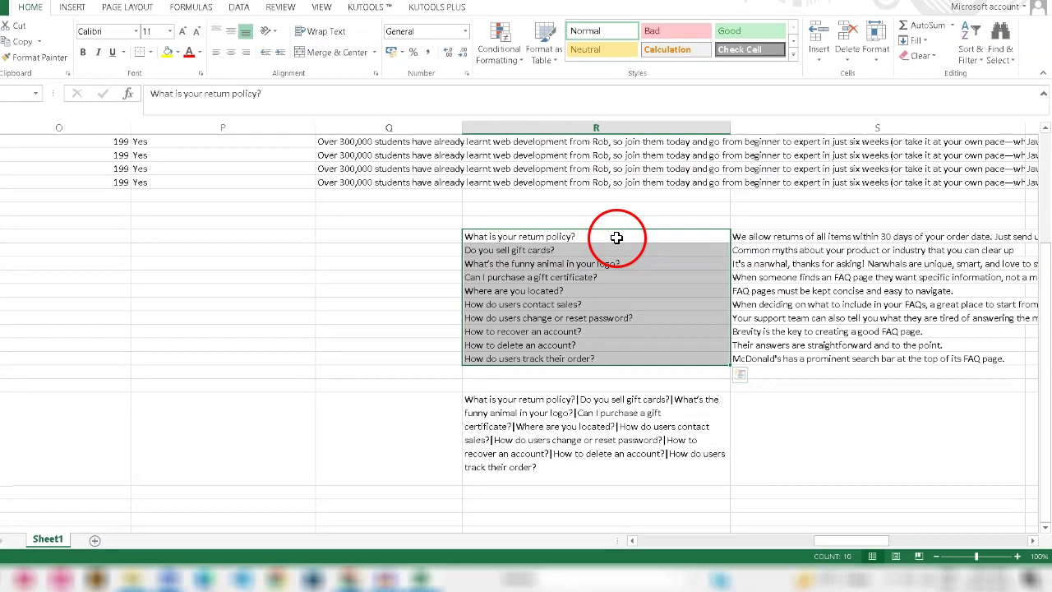
# Examine the FAQ question and answer lists in rows 17 to 26 and the CONCATENATE formula in R29 that joins the questions
pyautogui.moveTo(615, 235); pyautogui.dragTo(557, 326)
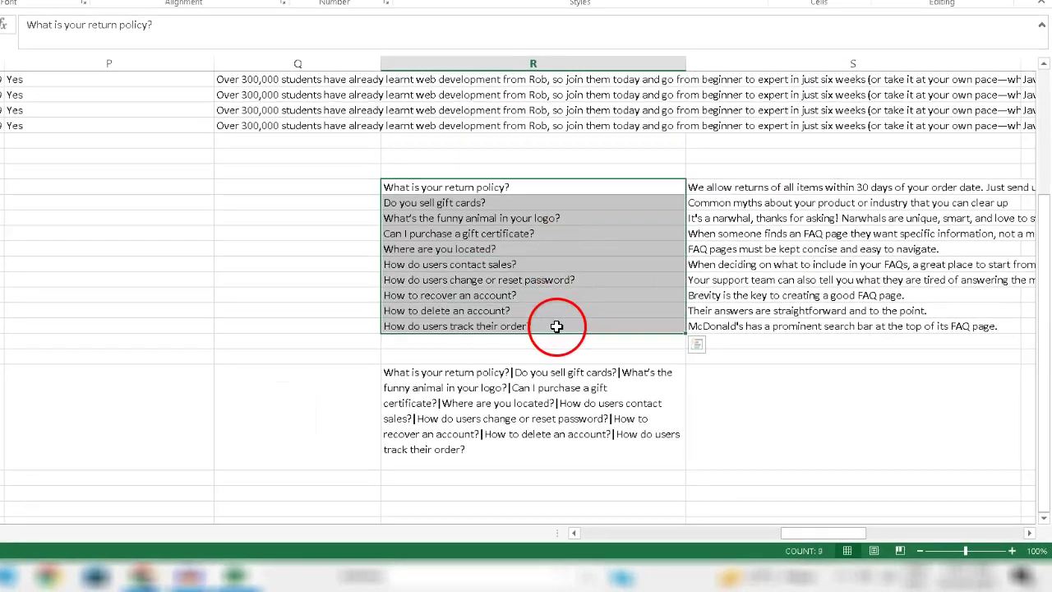
pyautogui.moveTo(802, 189); pyautogui.dragTo(782, 327)
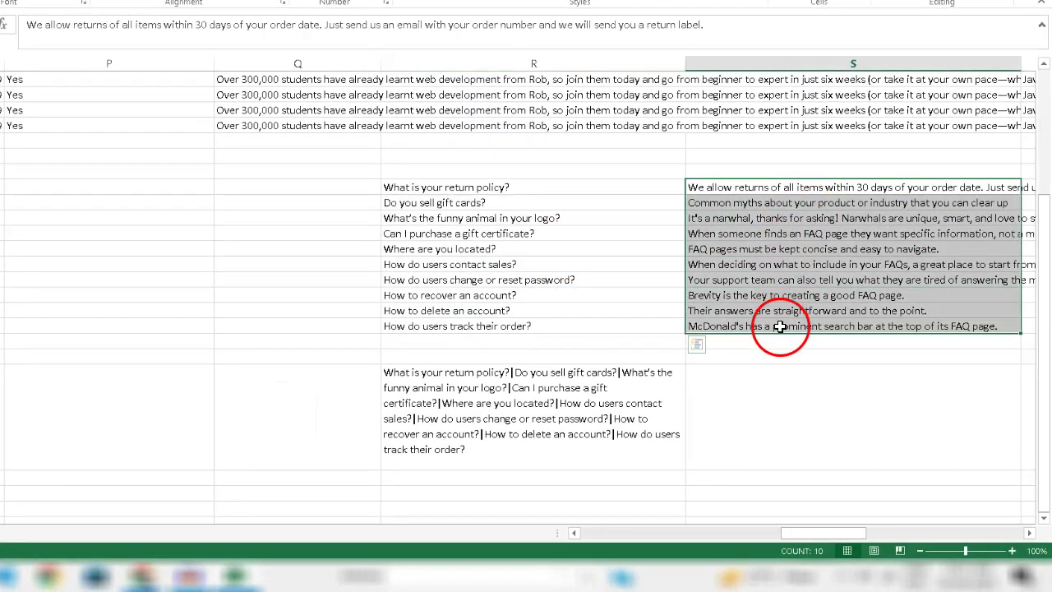
pyautogui.click(505, 396)
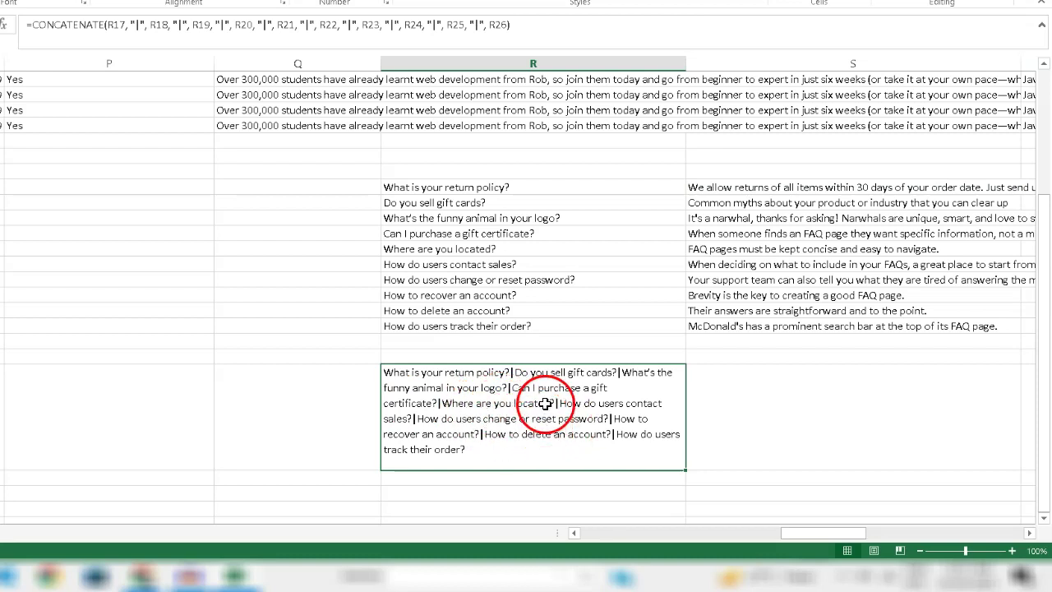
pyautogui.doubleClick(599, 389)
pyautogui.moveTo(598, 389); pyautogui.dragTo(370, 364)
pyautogui.click(493, 413)
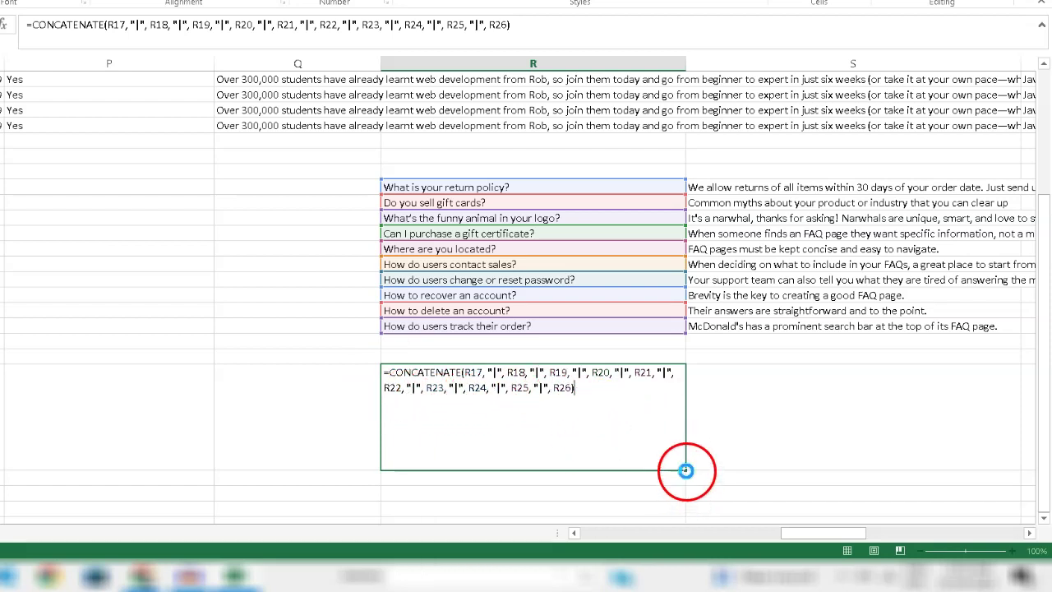
# Fill the CONCATENATE formula from R29 across to S29 to join the FAQ answers with "|" separators, and check it against the answer list
pyautogui.moveTo(685, 470); pyautogui.dragTo(1017, 471)
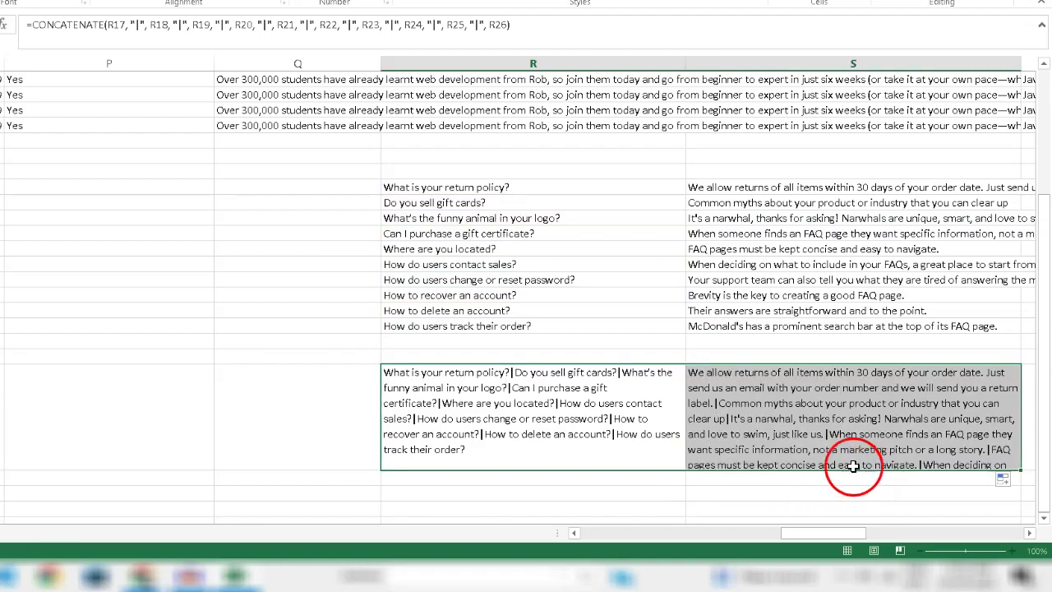
pyautogui.click(777, 417)
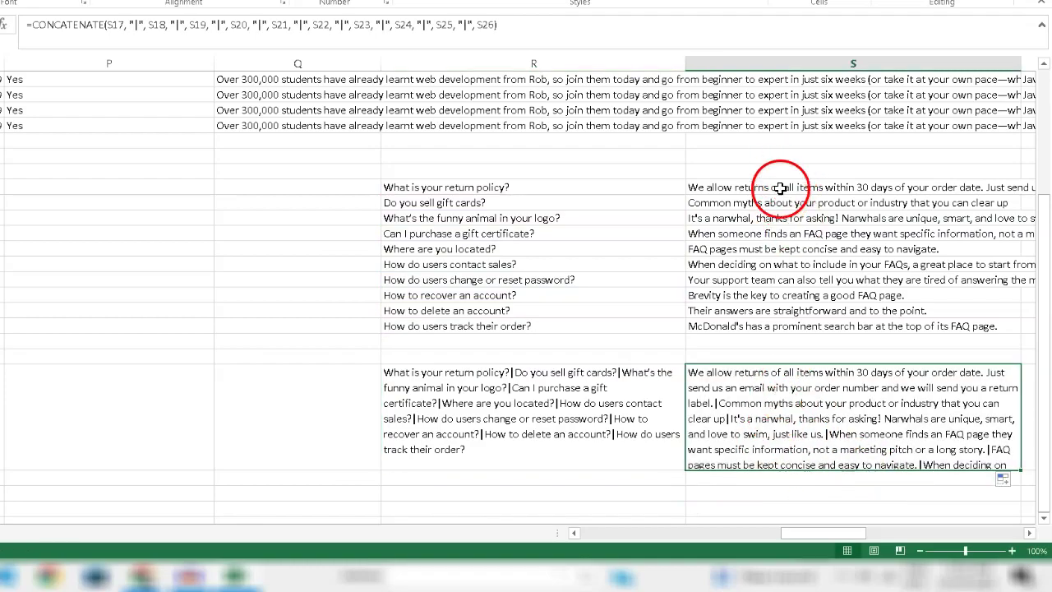
pyautogui.moveTo(780, 187); pyautogui.dragTo(781, 325)
pyautogui.click(785, 415)
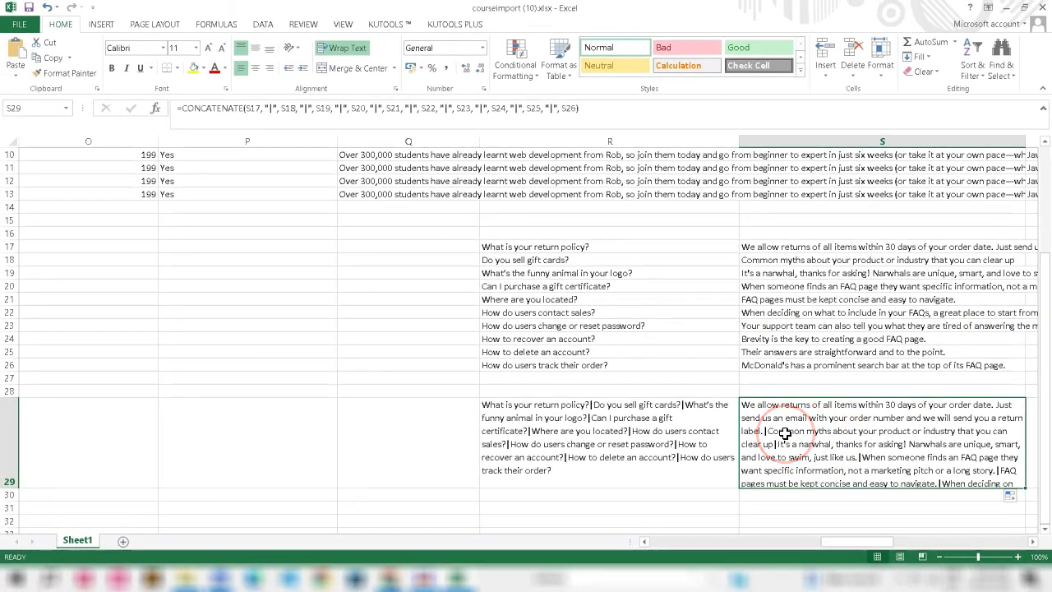
# Copy the combined FAQ questions and answers in R29:S29 and paste them as values only into R2:S2
pyautogui.keyDown('ctrl'); pyautogui.click(633, 435); pyautogui.keyUp('ctrl')
pyautogui.rightClick(655, 409)
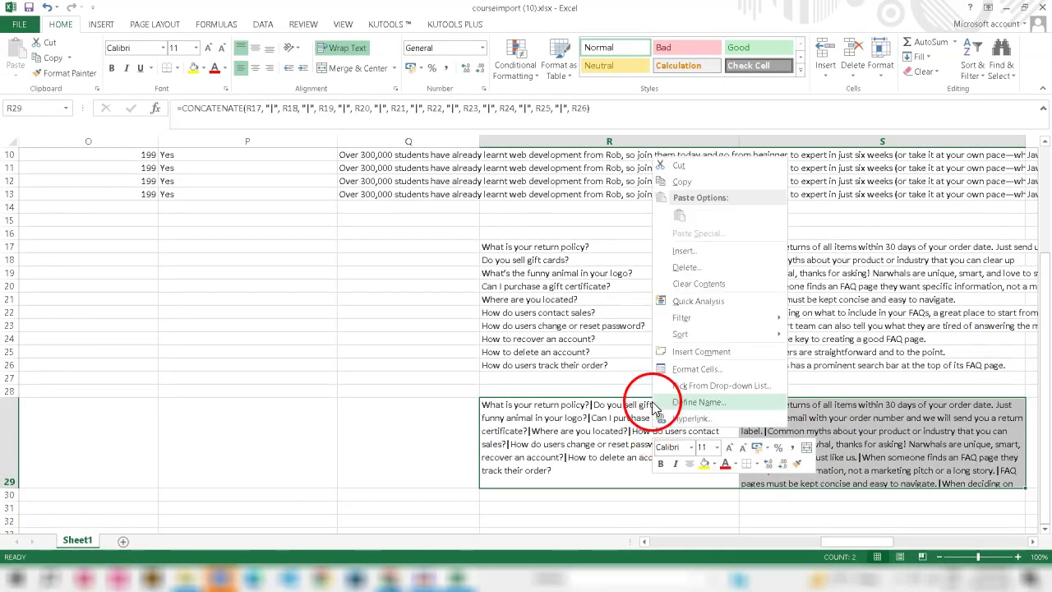
pyautogui.click(681, 181)
pyautogui.scroll(3, 669, 378)
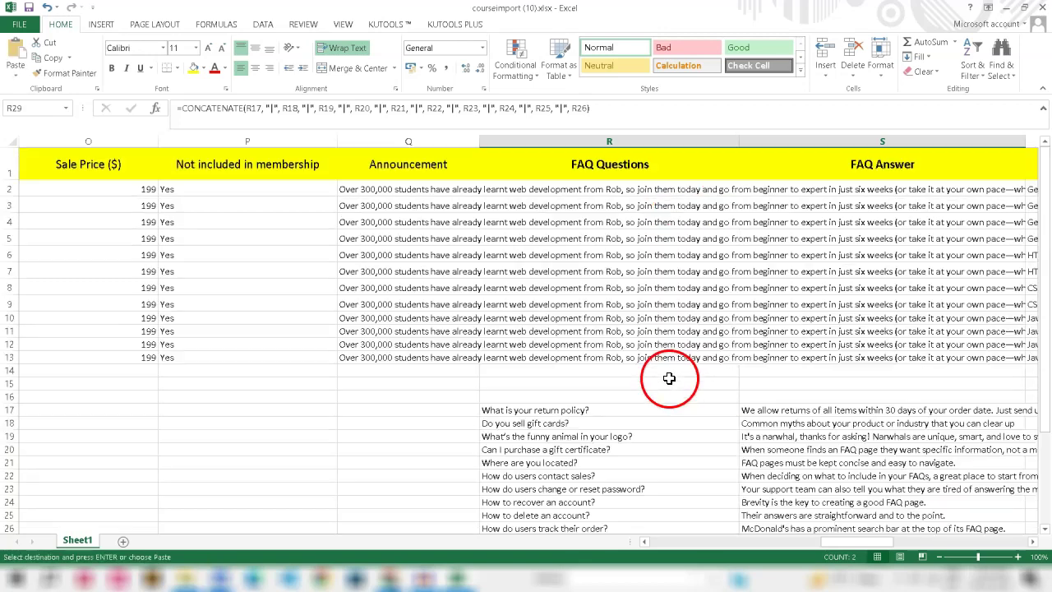
pyautogui.click(543, 191)
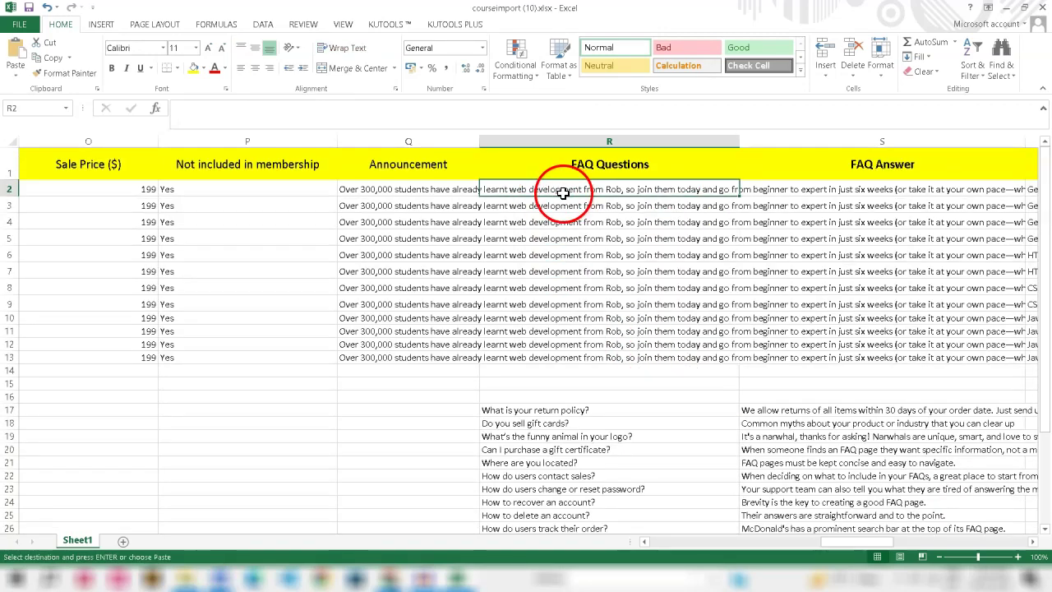
pyautogui.rightClick(563, 191)
pyautogui.press('Escape')
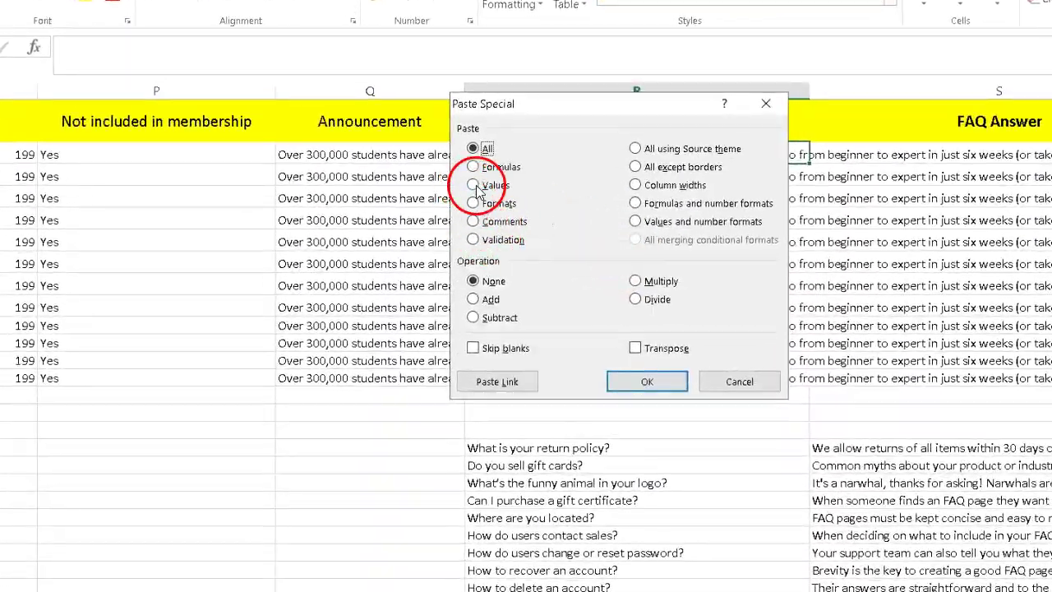
pyautogui.click(475, 186)
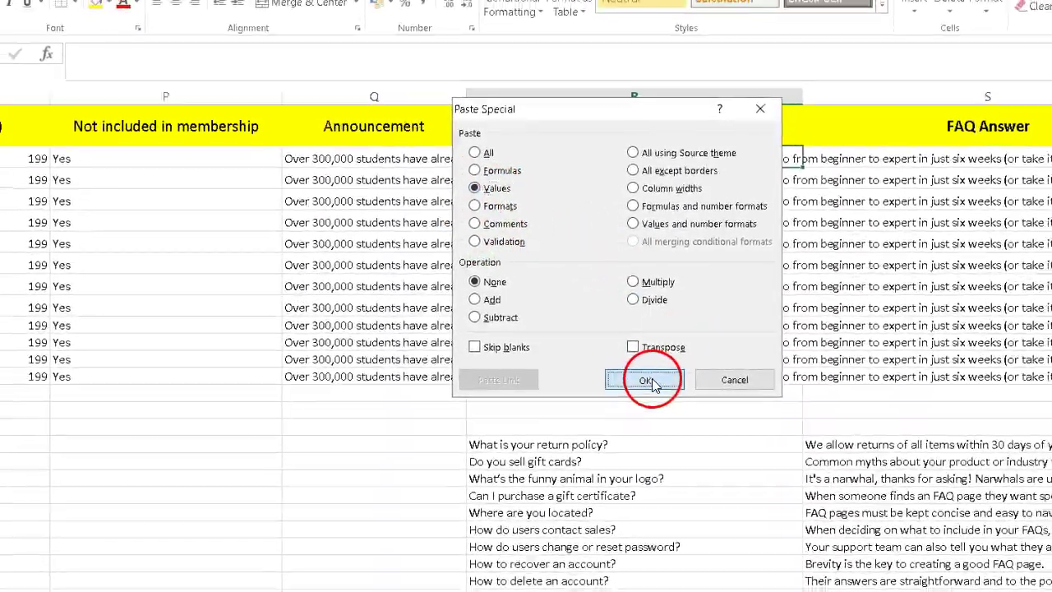
pyautogui.click(648, 380)
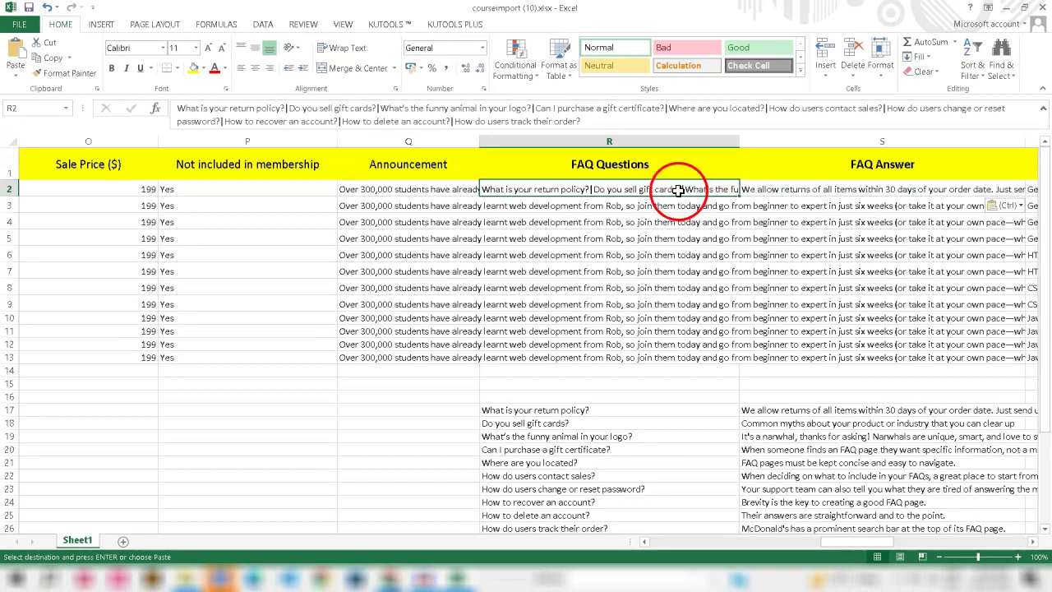
pyautogui.click(764, 190)
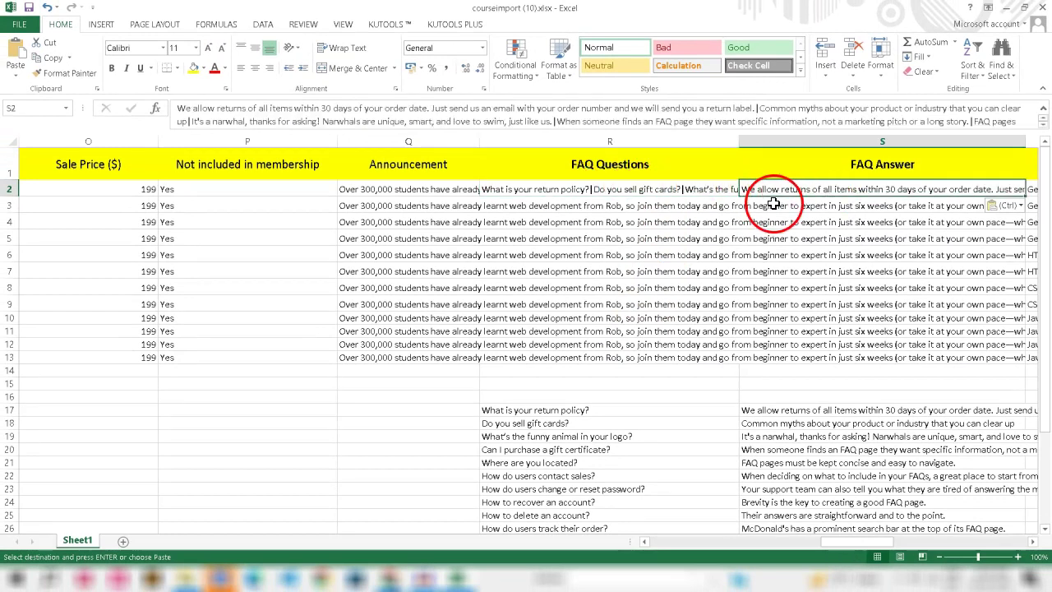
# Clear the FAQ working lists and the combined formula cells in R16:S29
pyautogui.scroll(-3, 668, 408)
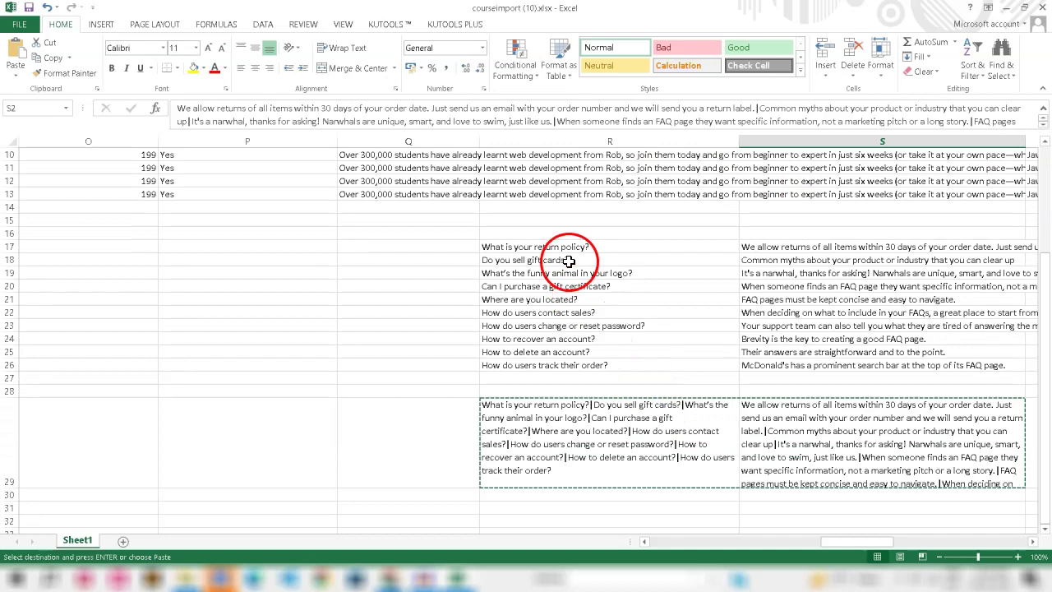
pyautogui.moveTo(567, 233); pyautogui.dragTo(833, 485)
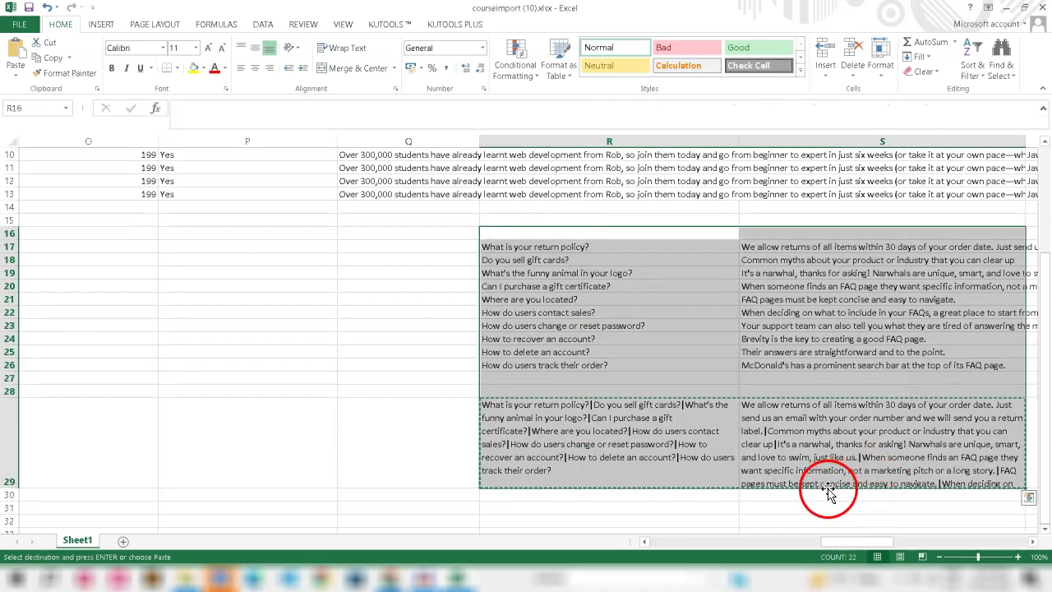
pyautogui.press('Delete')
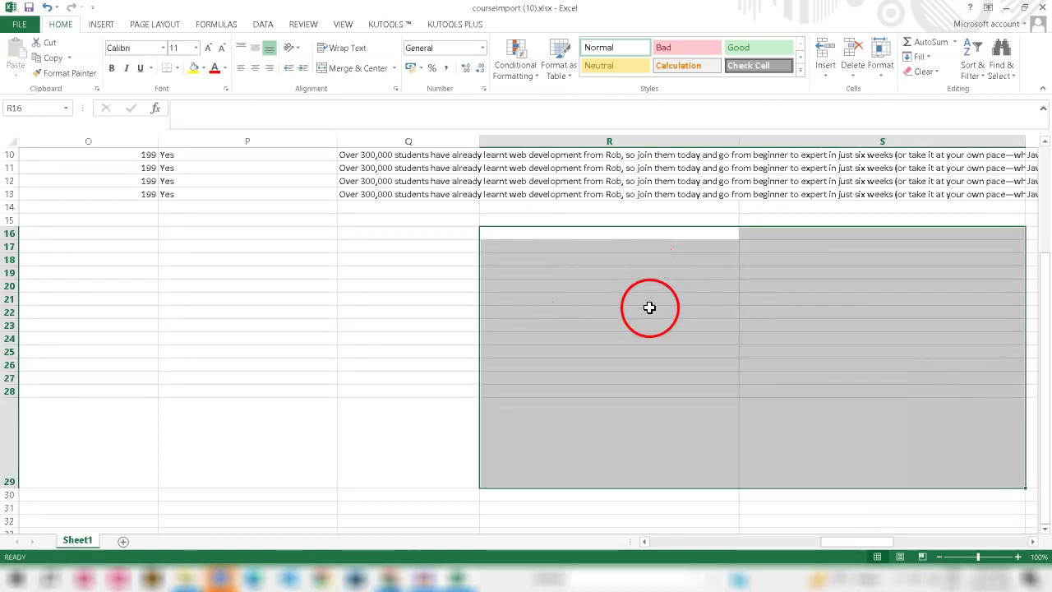
# Check the pipe-separated FAQ questions in R2 and answers in S2 with the formula bar expanded, and the Course Title column
pyautogui.scroll(3, 649, 308)
pyautogui.click(610, 188)
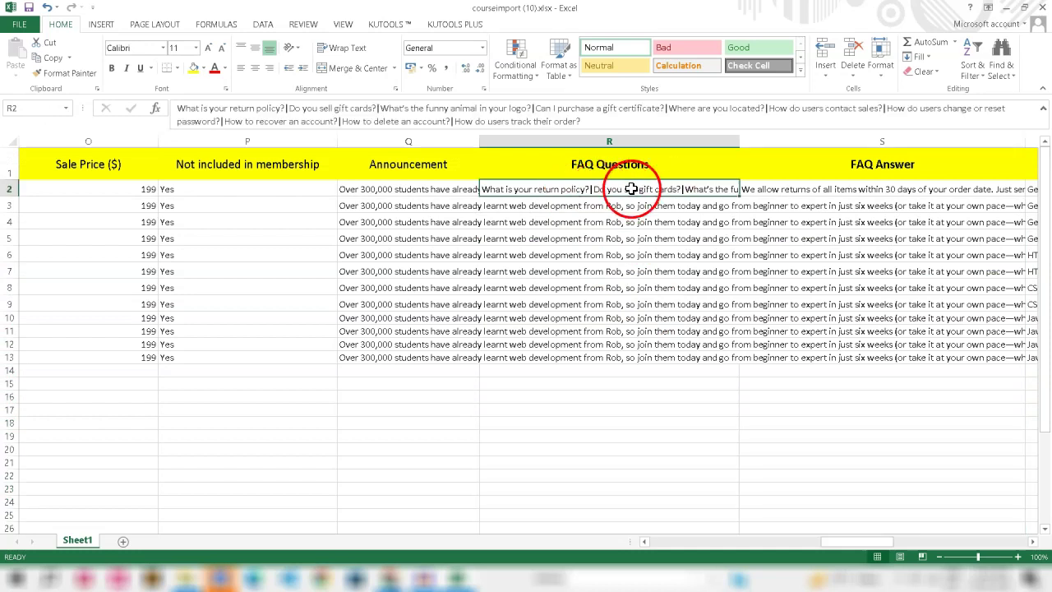
pyautogui.click(875, 194)
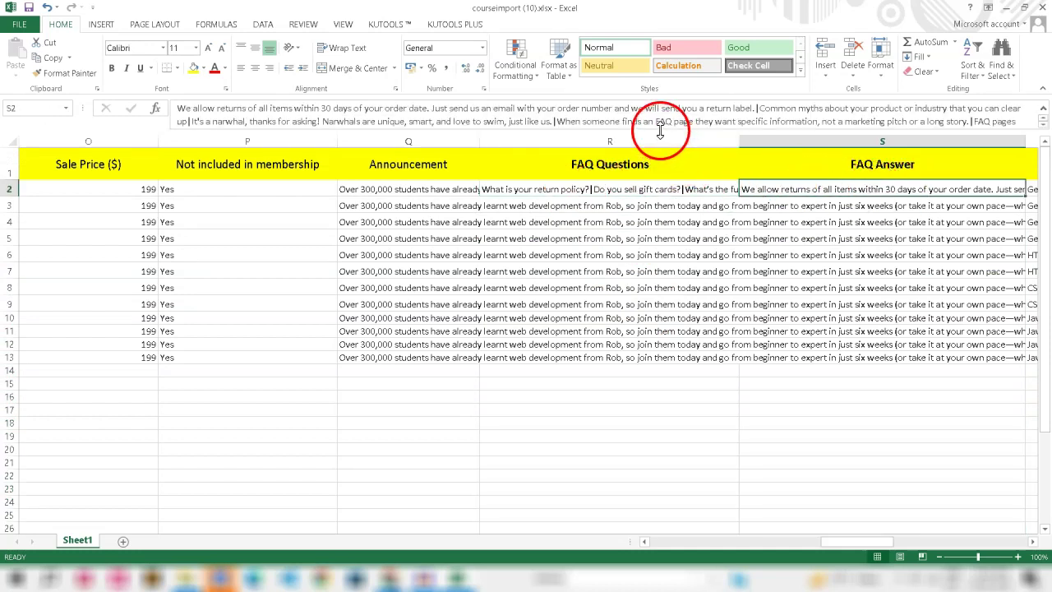
pyautogui.moveTo(660, 130); pyautogui.dragTo(628, 162)
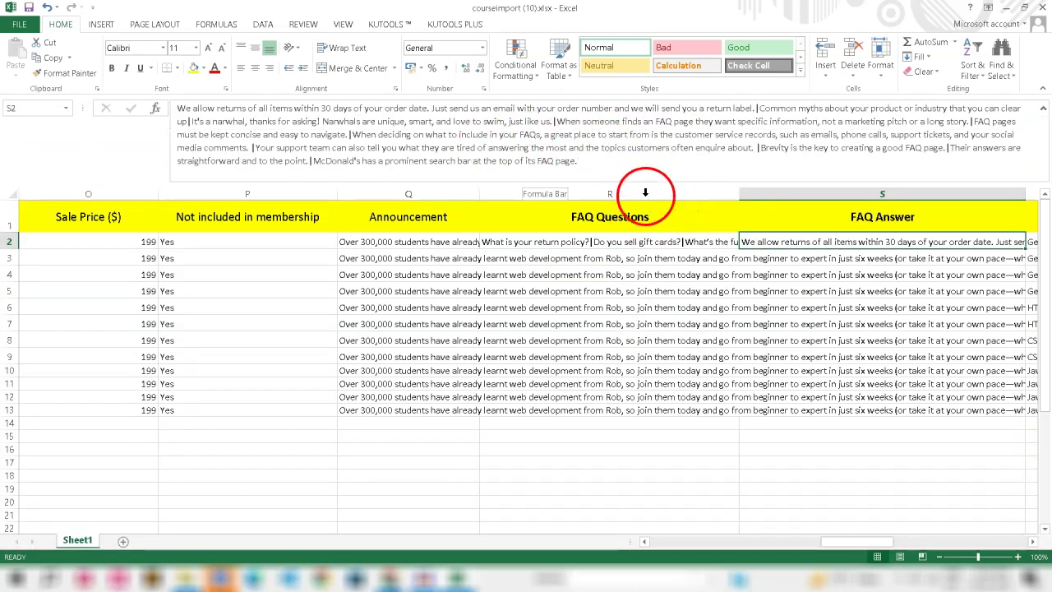
pyautogui.click(615, 242)
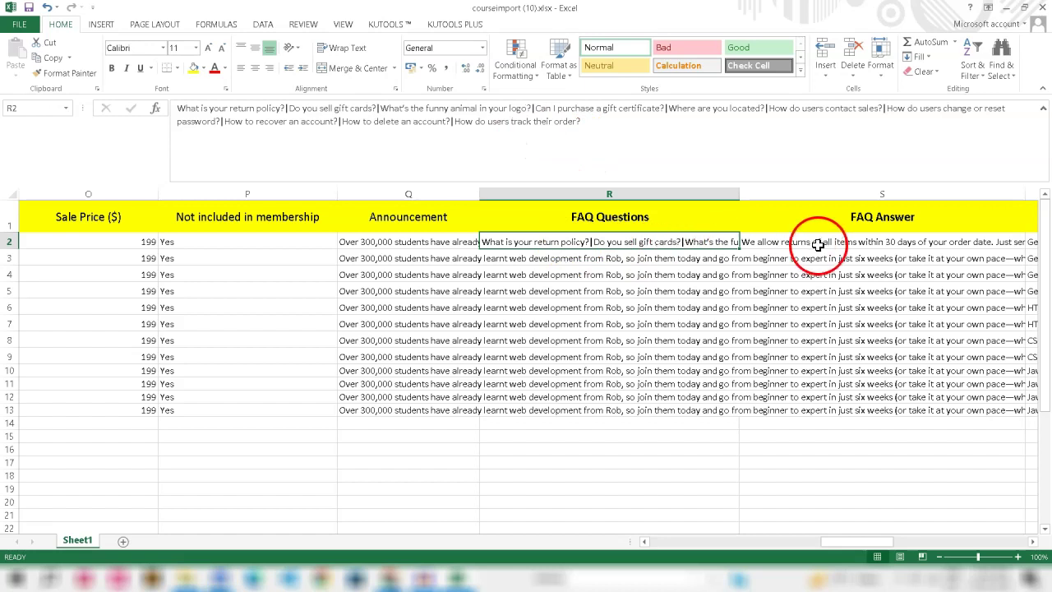
pyautogui.click(779, 244)
pyautogui.click(693, 244)
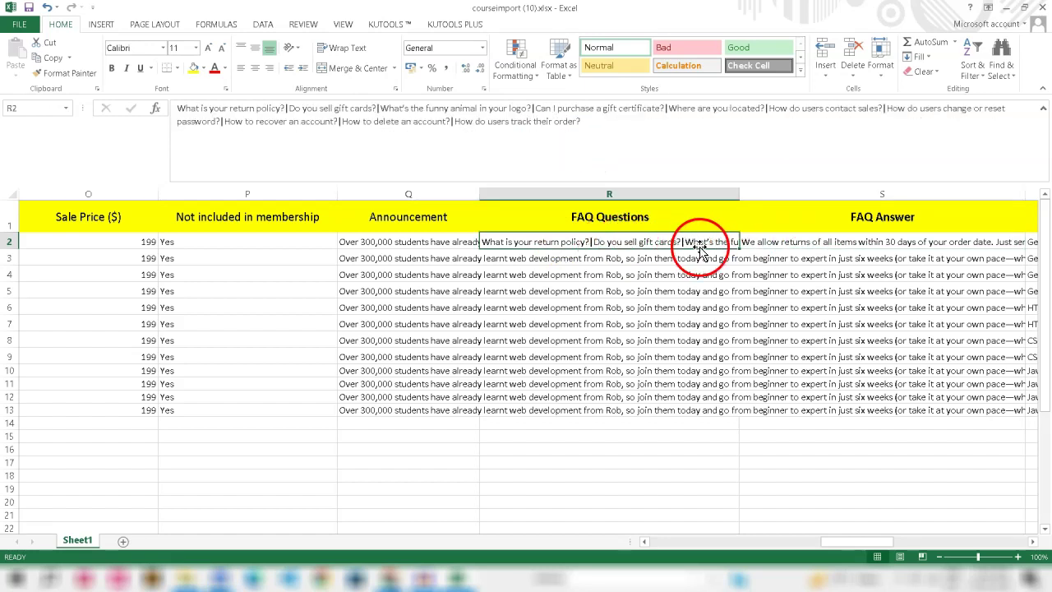
pyautogui.click(787, 245)
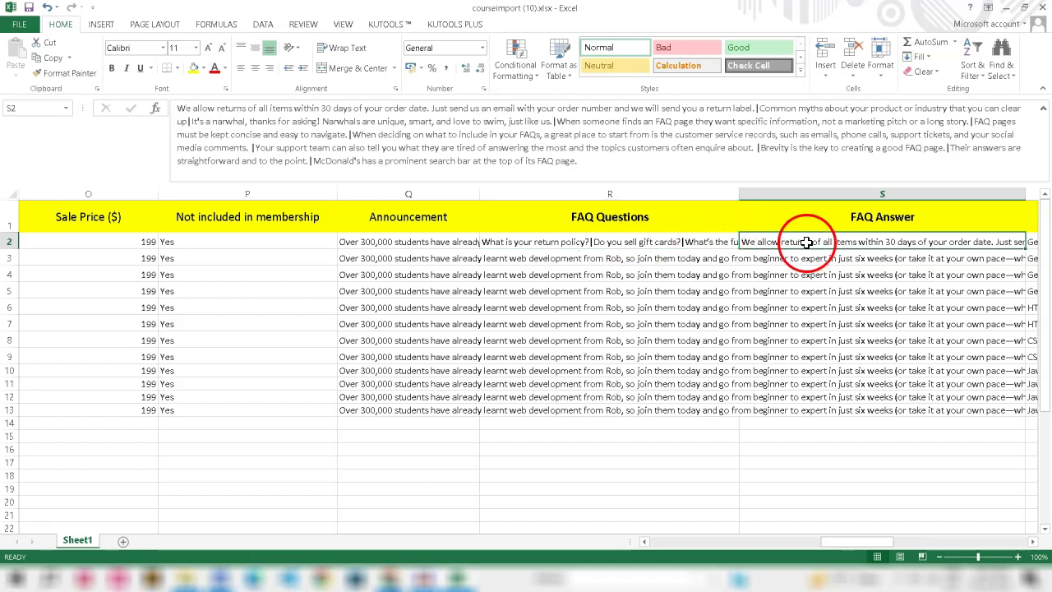
pyautogui.hotkey('ctrl', 'Home')
pyautogui.moveTo(116, 217); pyautogui.dragTo(178, 440)
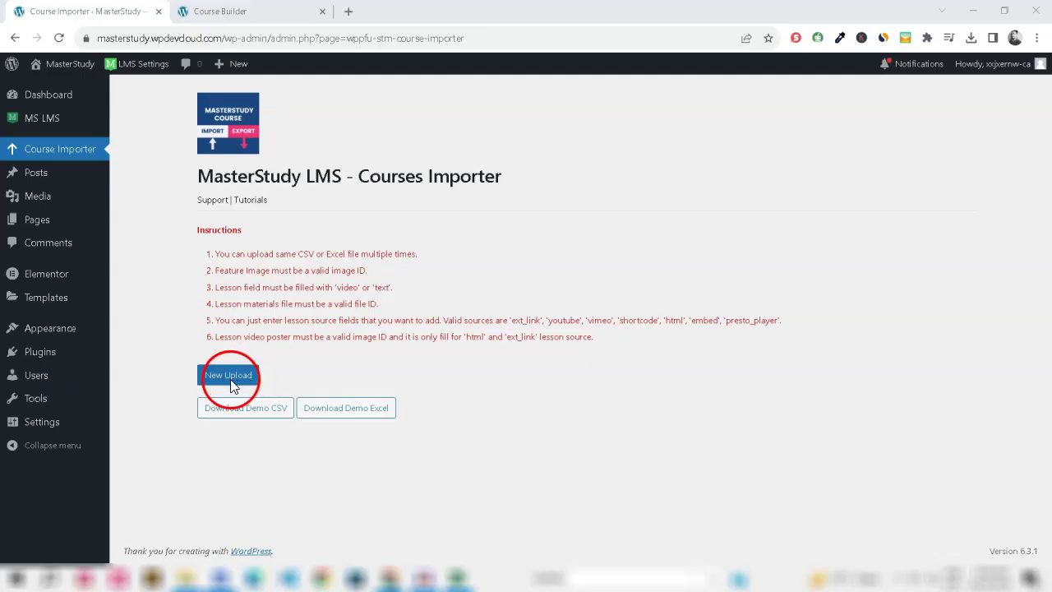
# Switch to the Course Importer in the browser, upload courseimport (10).xlsx from Downloads and select it as the import file
pyautogui.click(231, 380)
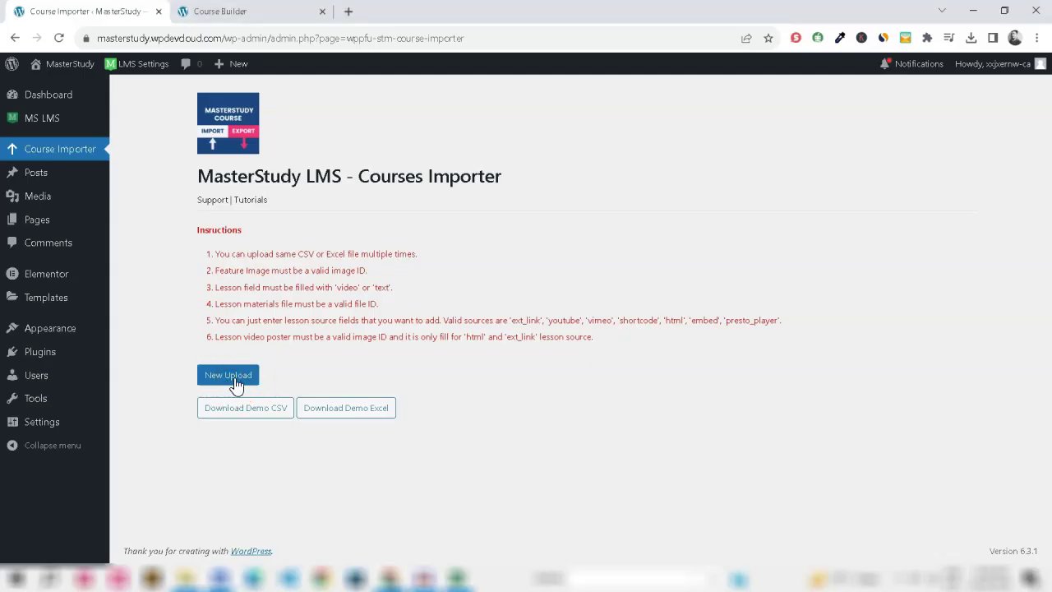
pyautogui.click(235, 383)
pyautogui.click(54, 122)
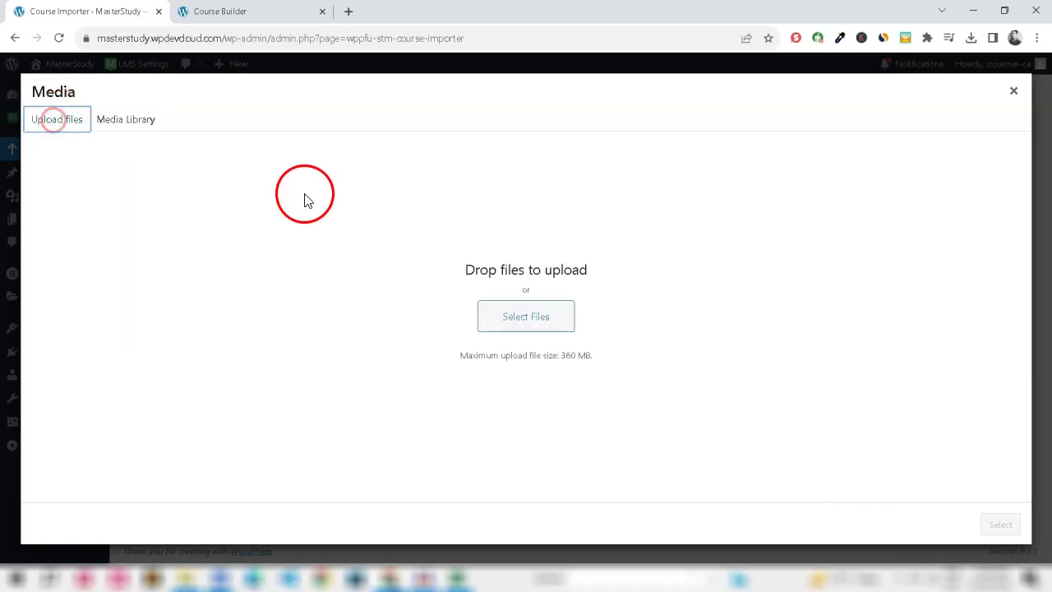
pyautogui.click(528, 327)
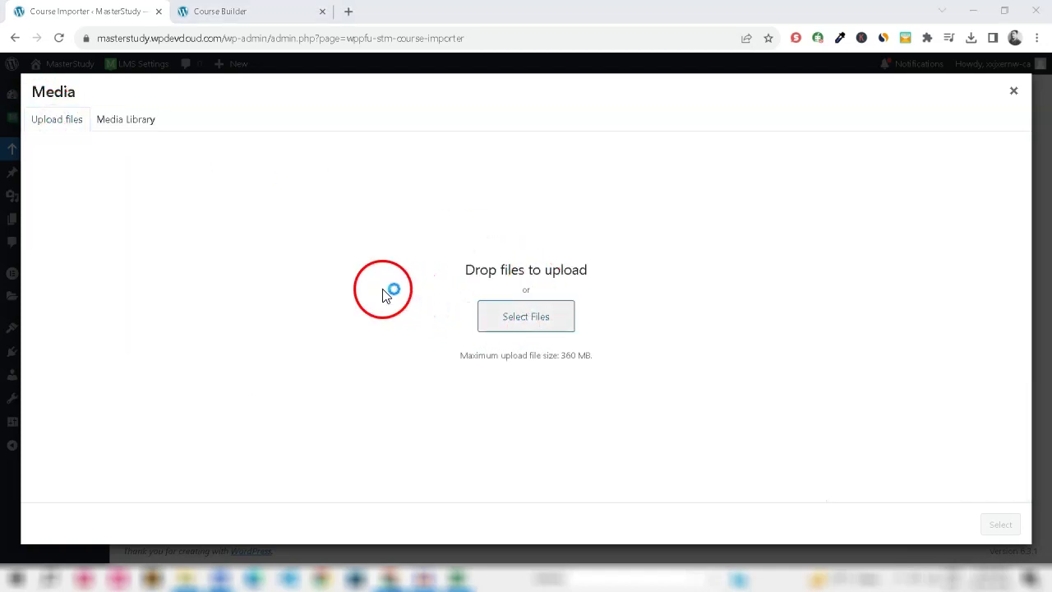
pyautogui.click(321, 103)
pyautogui.click(786, 304)
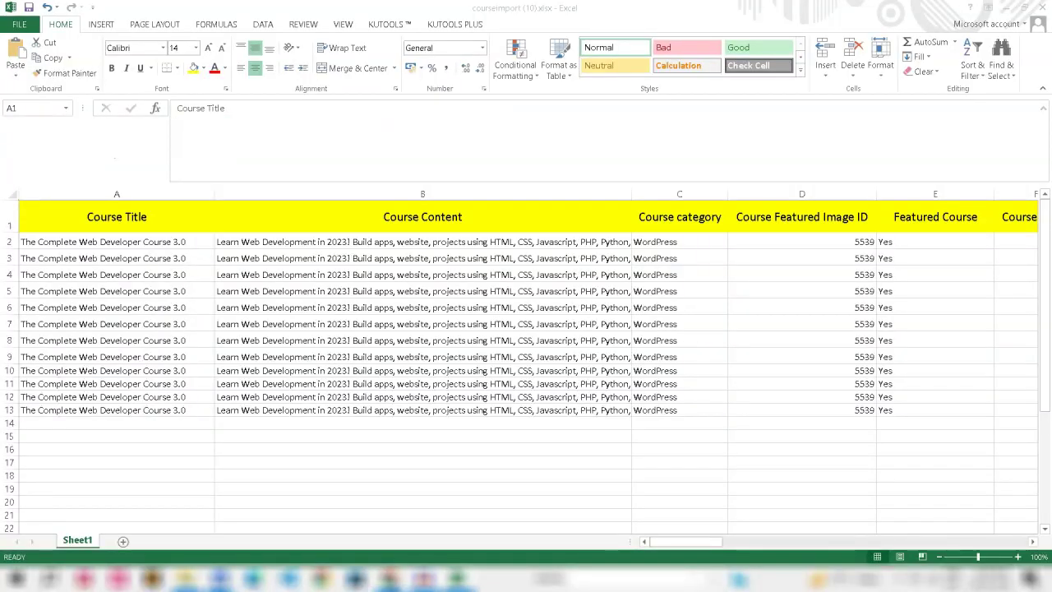
pyautogui.hotkey('ctrl', 'shift', 'Down')
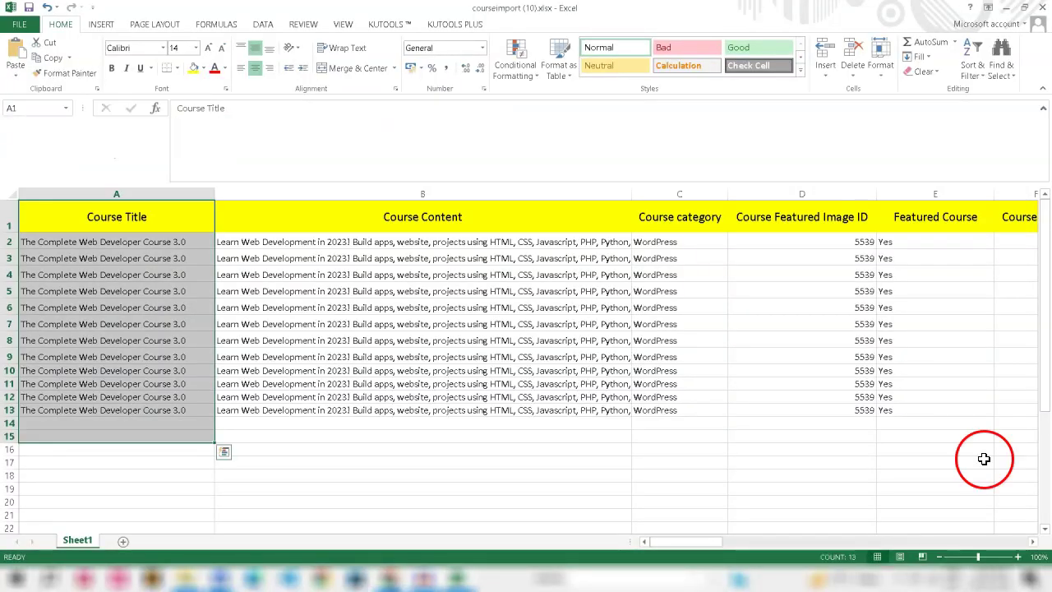
pyautogui.click(1007, 10)
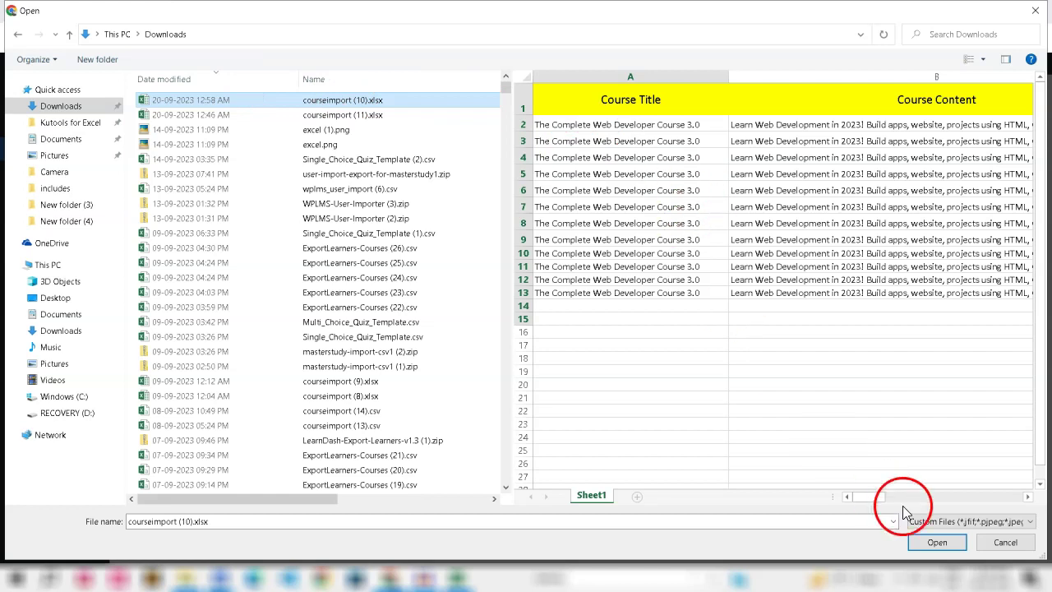
pyautogui.click(923, 542)
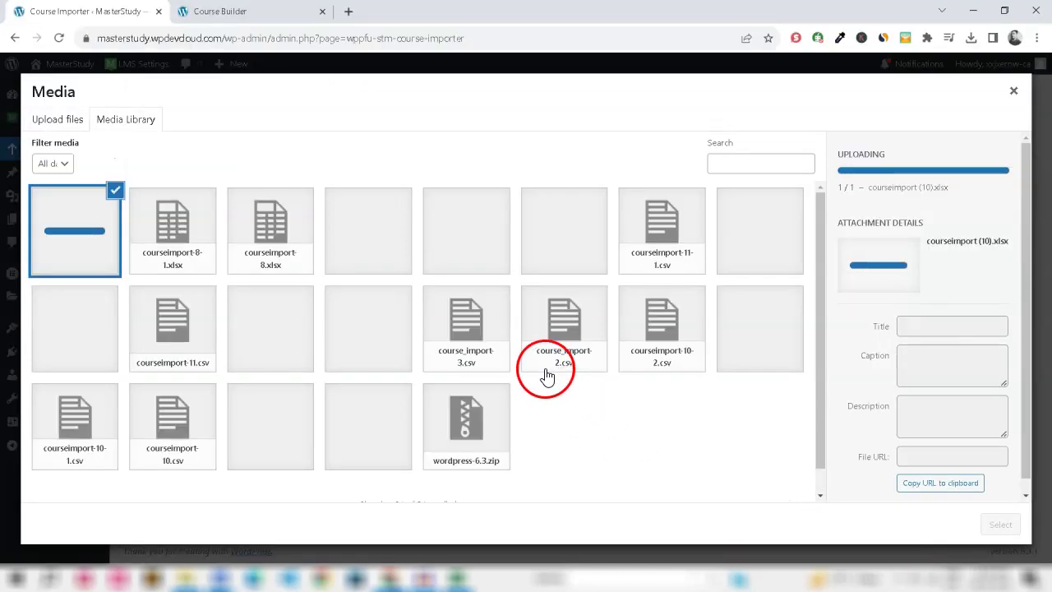
pyautogui.click(1001, 526)
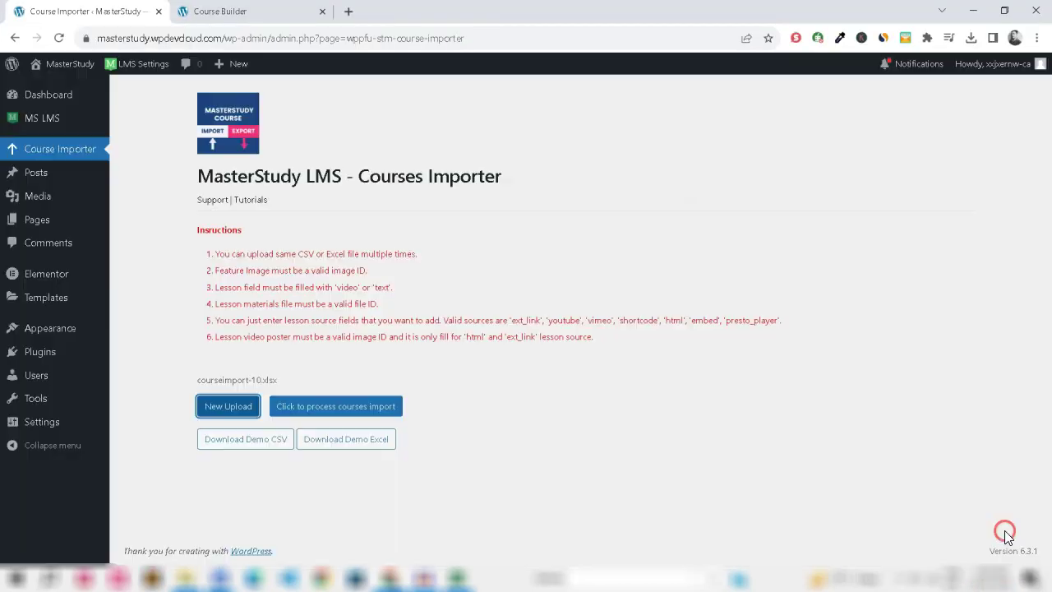
# Process the courses import from courseimport-10.xlsx and review the log of imported records
pyautogui.click(237, 396)
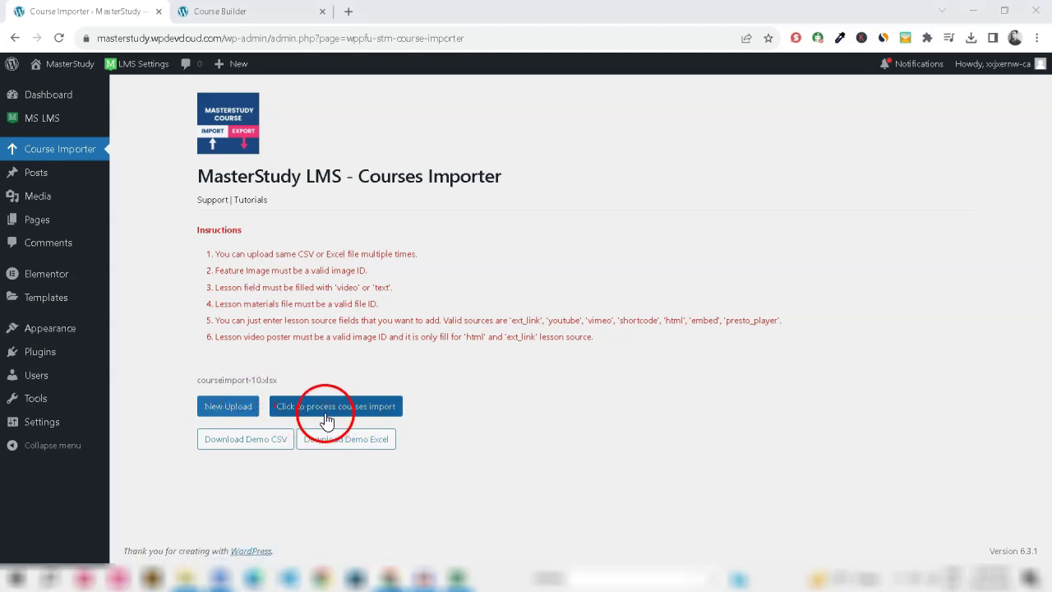
pyautogui.click(355, 421)
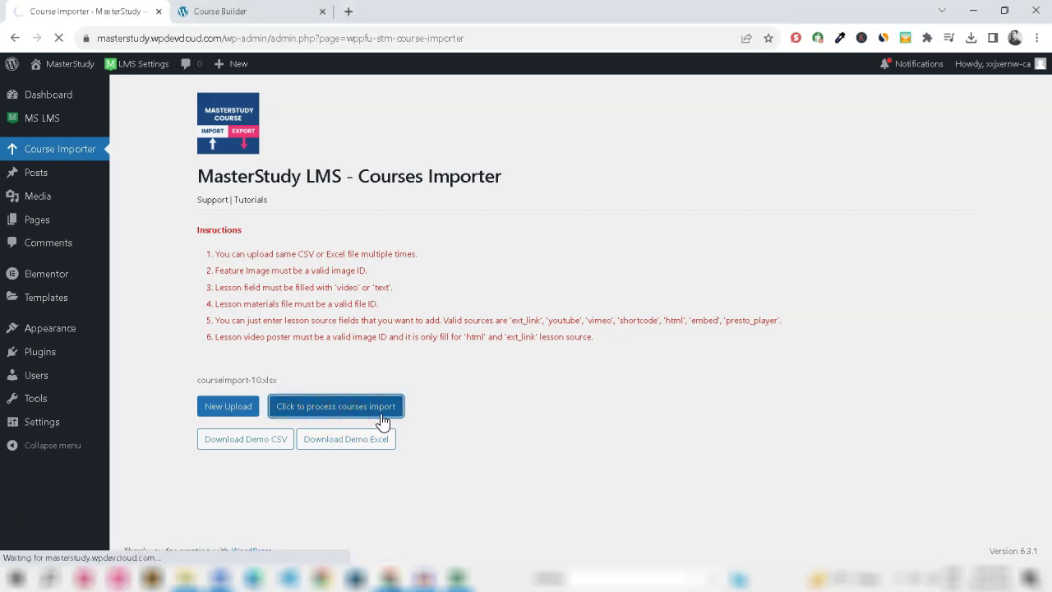
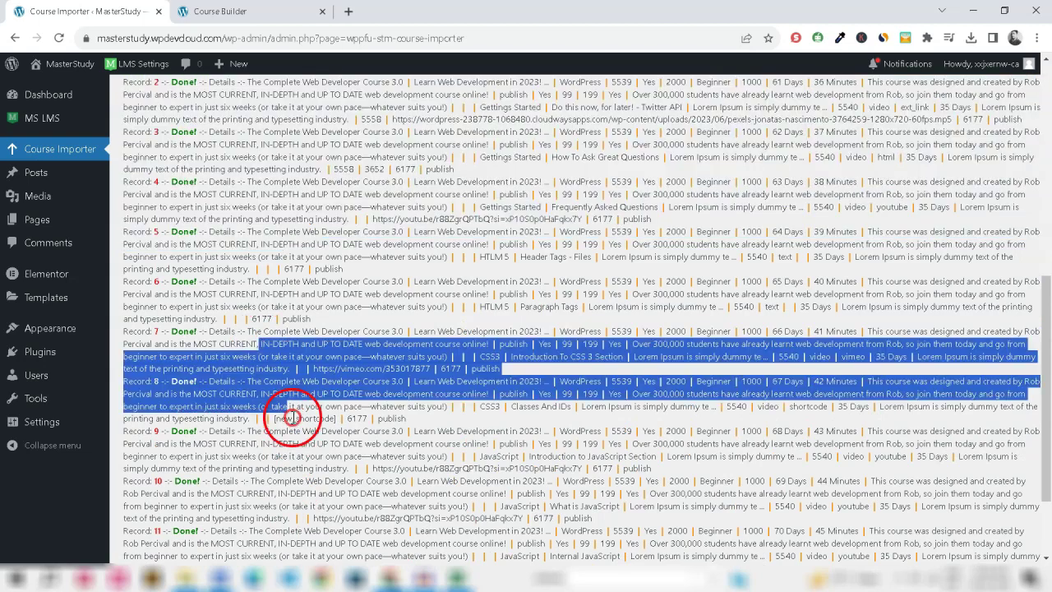
pyautogui.scroll(-2, 323, 535)
pyautogui.scroll(6, 324, 486)
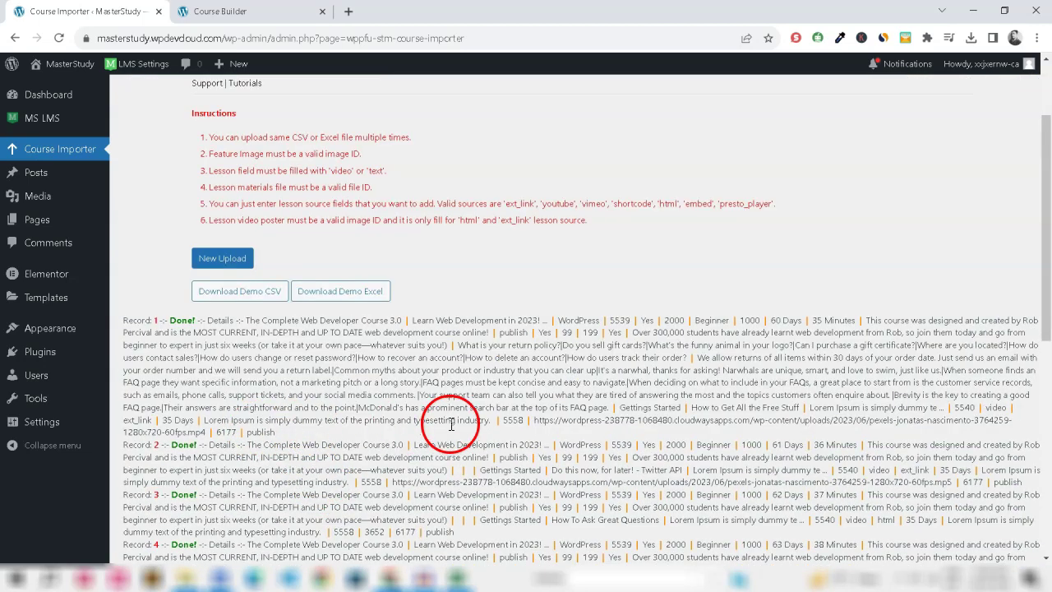
pyautogui.moveTo(119, 320); pyautogui.dragTo(191, 511)
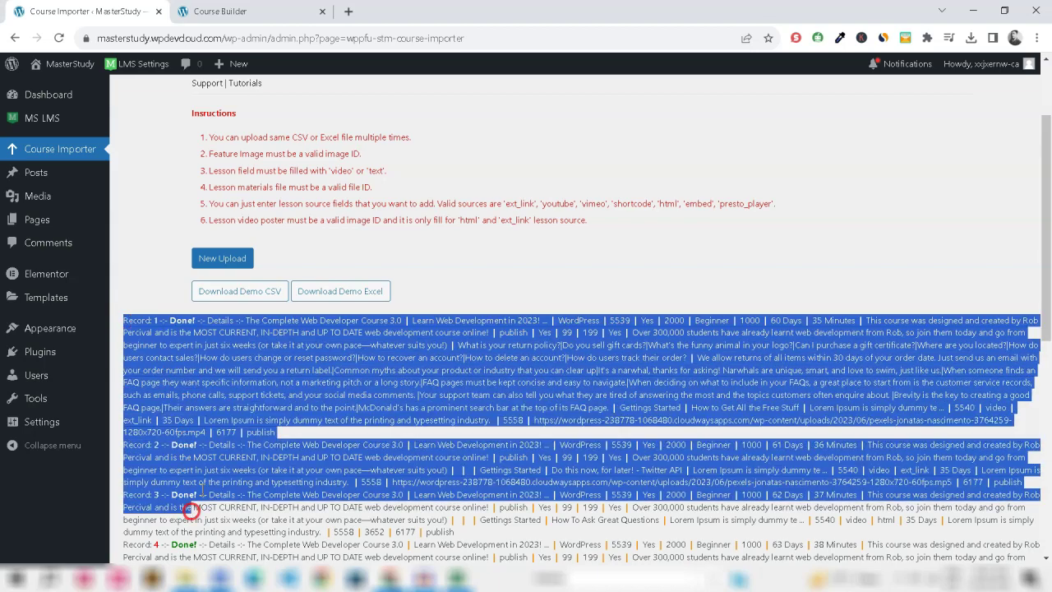
pyautogui.scroll(-2, 190, 511)
pyautogui.scroll(-2, 224, 493)
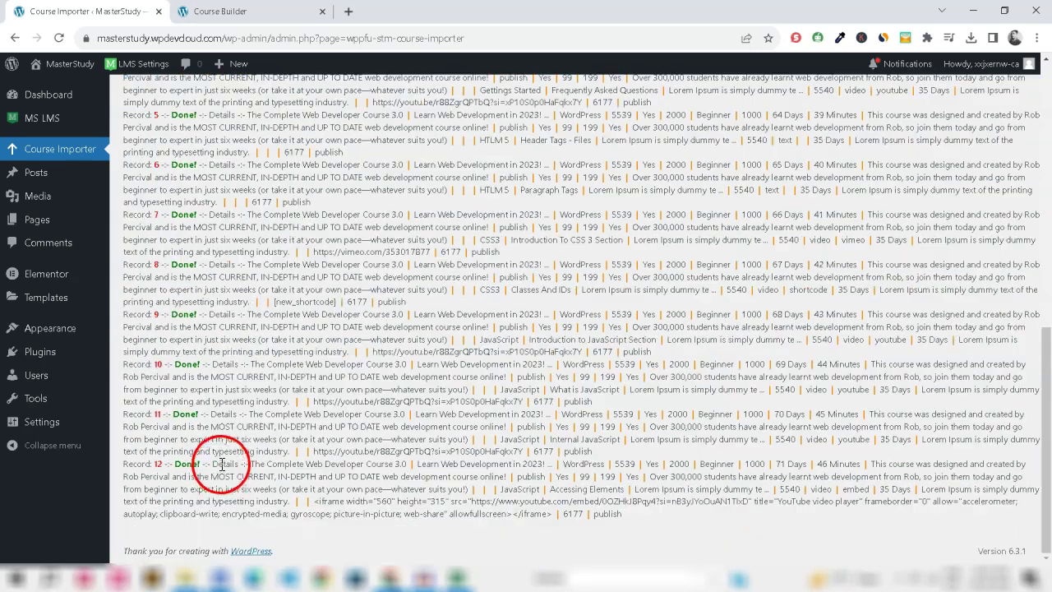
pyautogui.scroll(5, 220, 464)
pyautogui.click(220, 444)
# Go to the MS LMS courses list and open The Complete Web Developer Course 3.0 for editing
pyautogui.moveTo(70, 117)
pyautogui.click(129, 142)
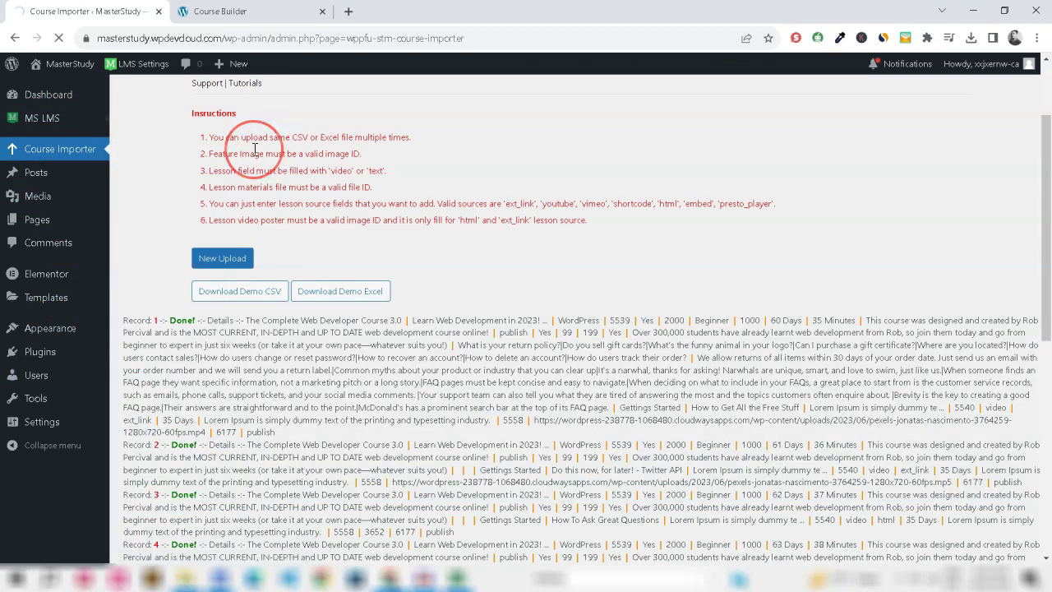
pyautogui.scroll(1, 255, 148)
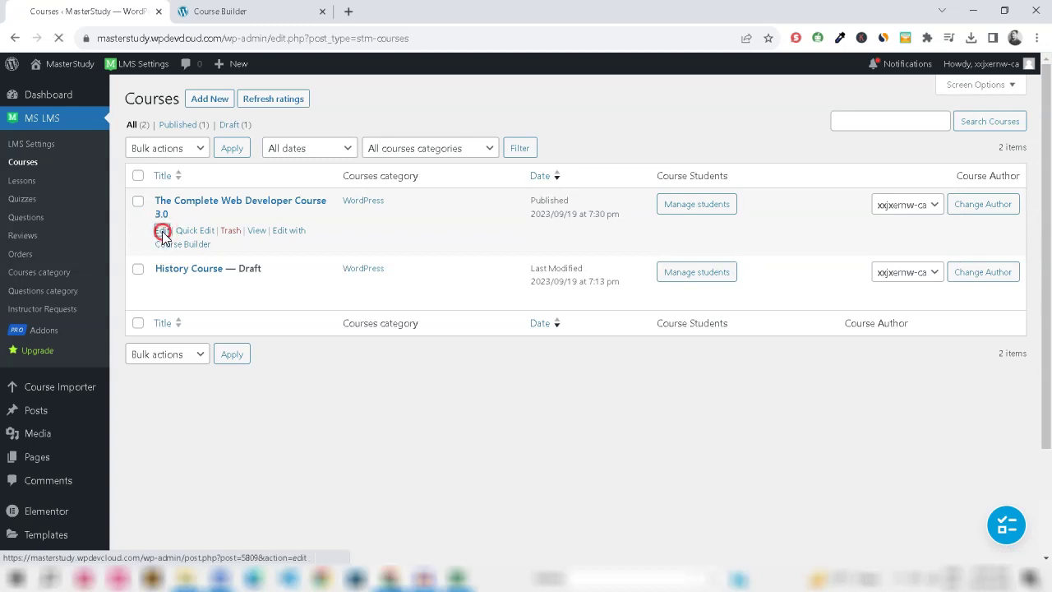
pyautogui.click(400, 301)
# Check the imported course's title, description, featured image and curriculum sections from Gettings Started to JavaScript
pyautogui.moveTo(133, 129)
pyautogui.mouseDown()
pyautogui.moveTo(425, 132)
pyautogui.moveTo(129, 131)
pyautogui.mouseUp()
pyautogui.click(428, 131)
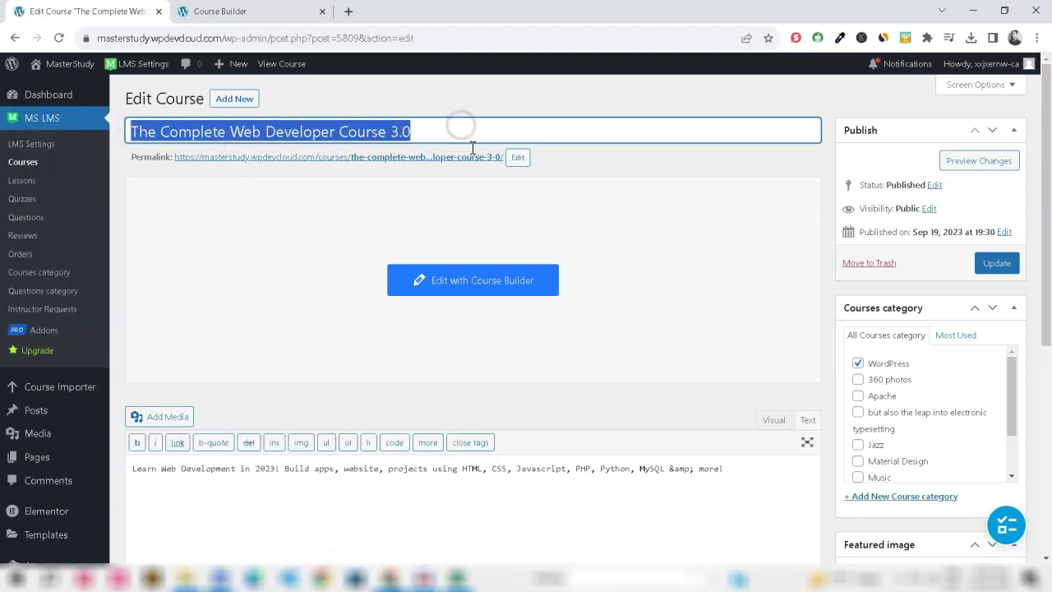
pyautogui.scroll(-4, 477, 155)
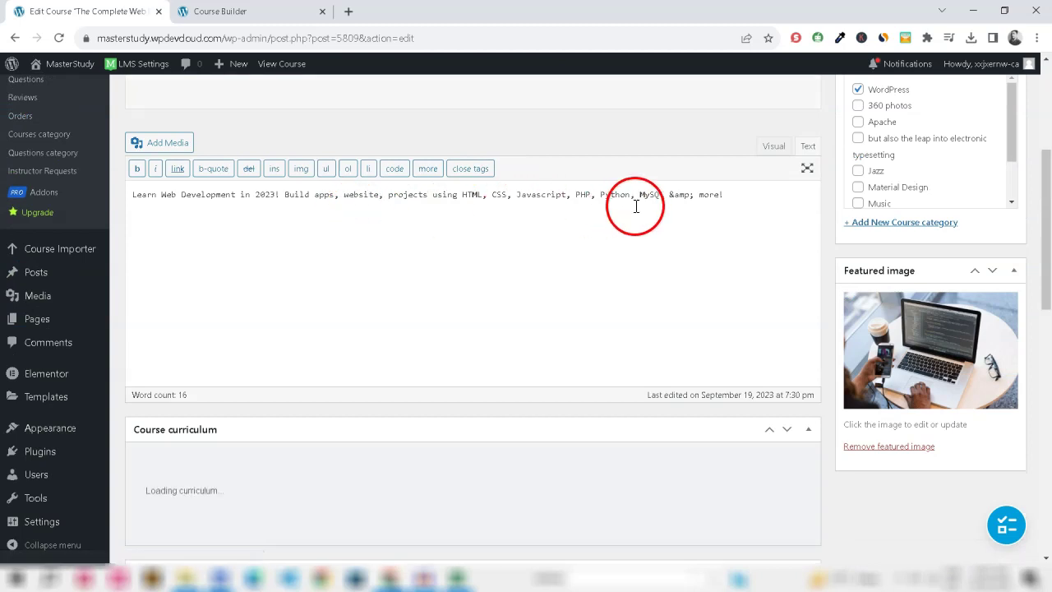
pyautogui.scroll(-5, 622, 255)
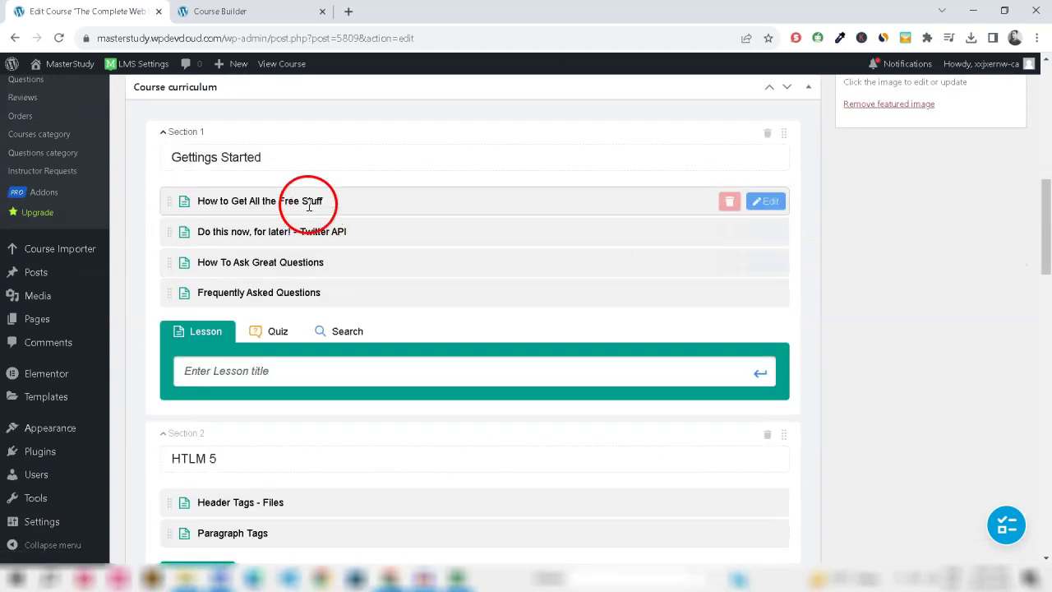
pyautogui.scroll(-3, 321, 296)
pyautogui.scroll(-3, 321, 330)
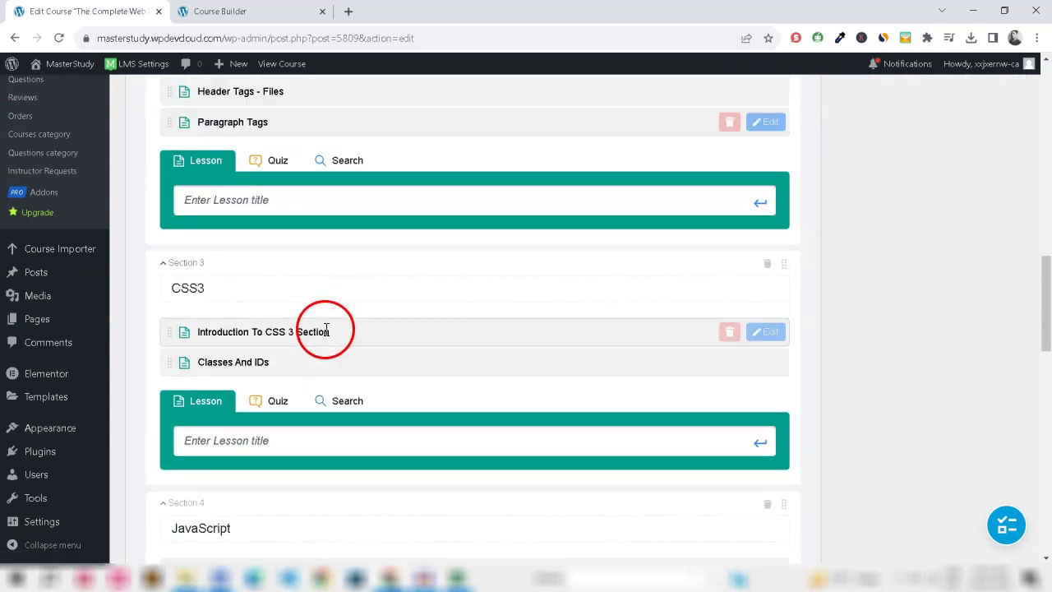
pyautogui.scroll(-3, 321, 359)
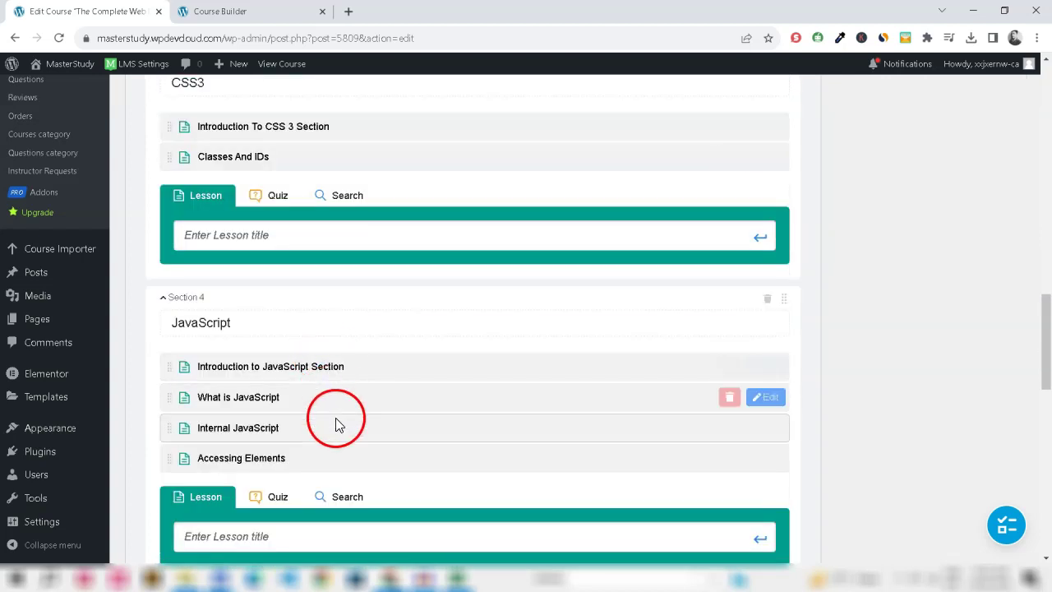
pyautogui.scroll(-2, 337, 427)
pyautogui.scroll(-4, 342, 436)
pyautogui.scroll(-2, 343, 431)
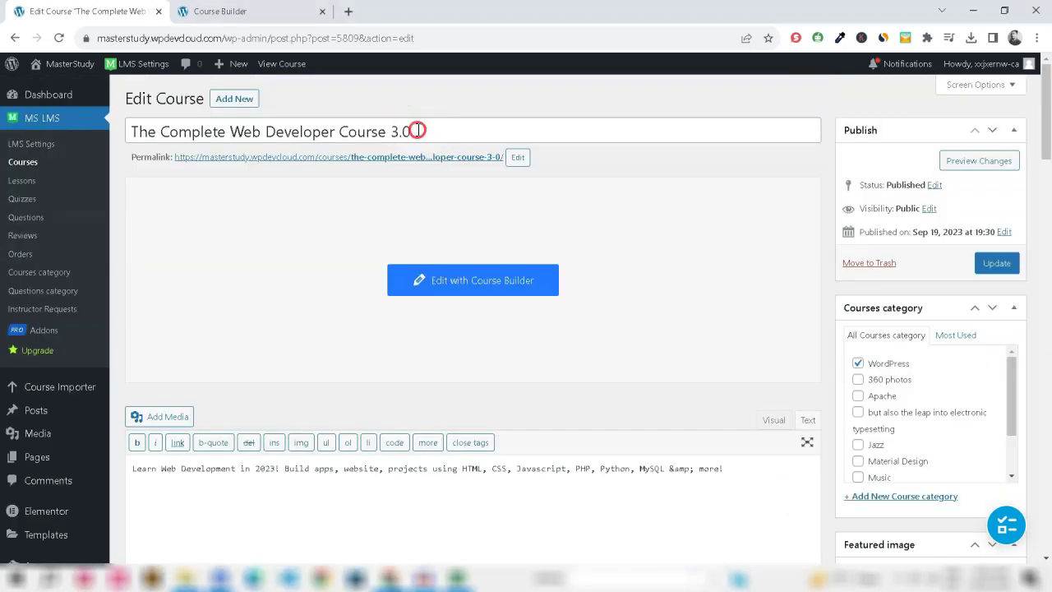
# Go back to the course title and recheck the description and the lessons in each curriculum section
pyautogui.moveTo(411, 132); pyautogui.dragTo(228, 132)
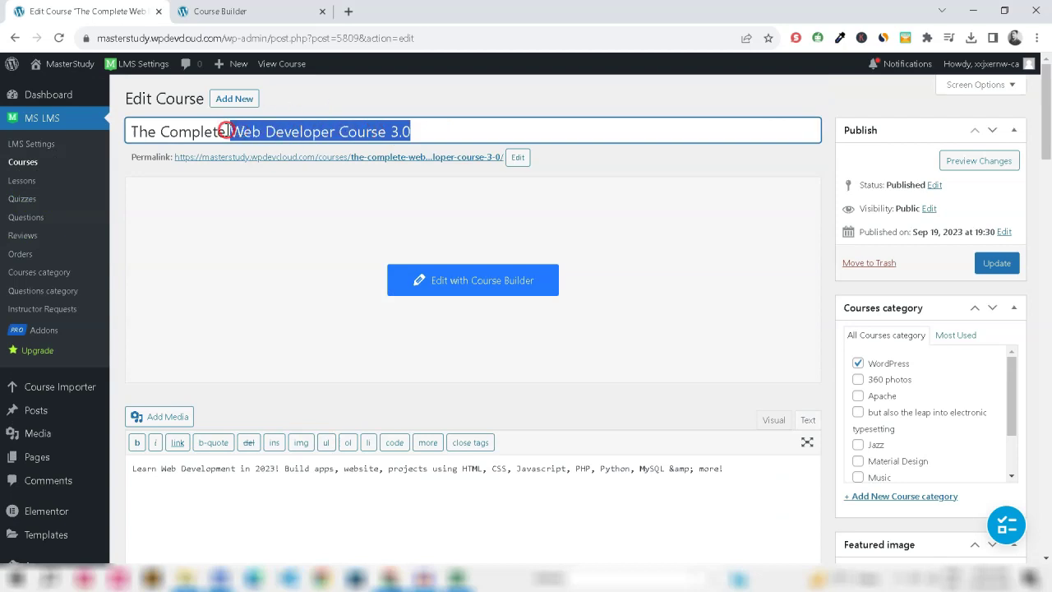
pyautogui.scroll(-6, 378, 247)
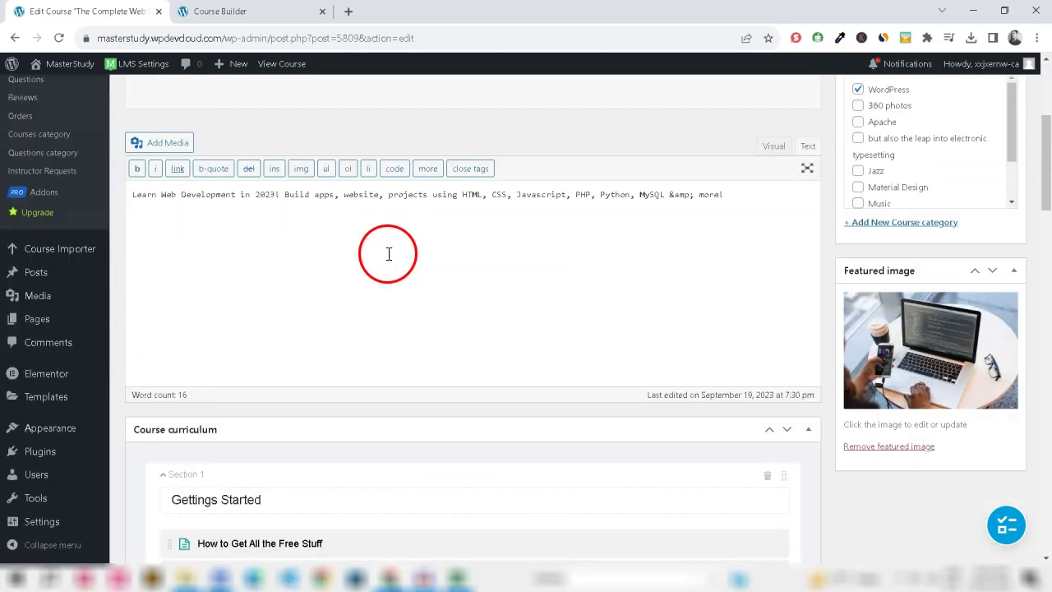
pyautogui.scroll(-8, 348, 355)
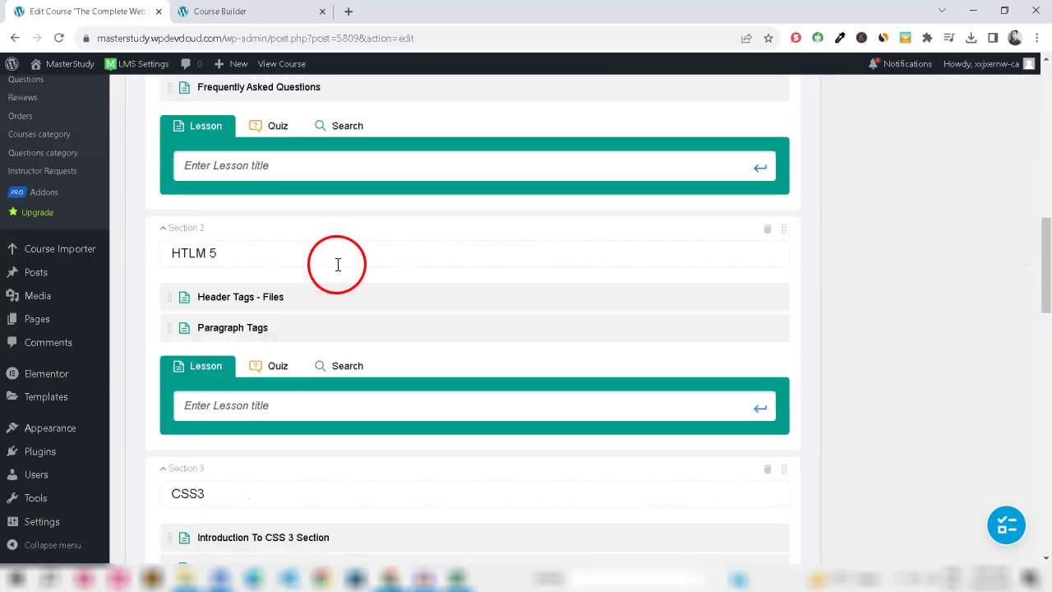
pyautogui.scroll(-5, 347, 329)
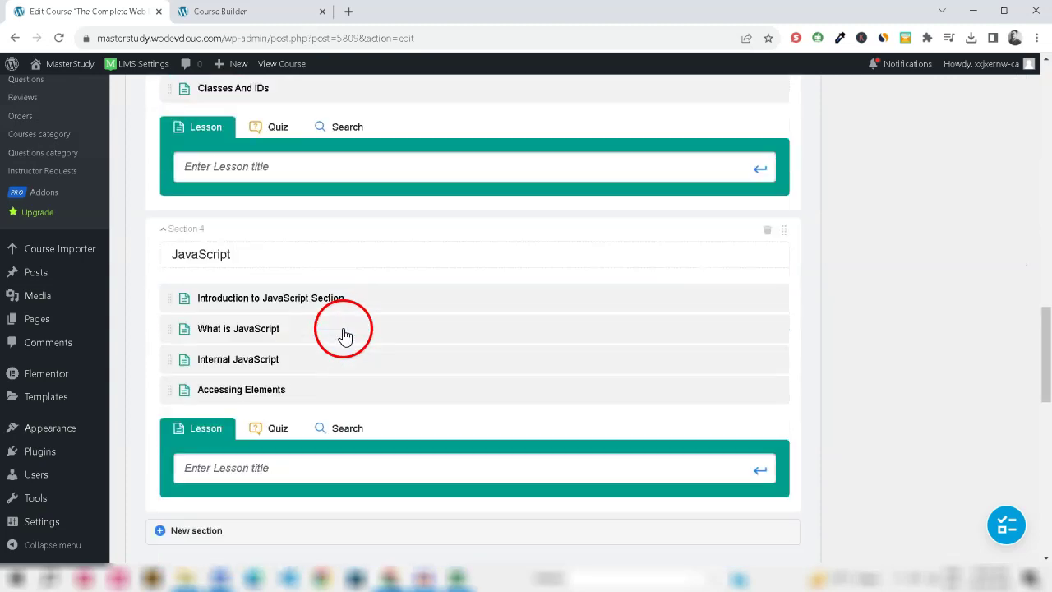
# Examine the general settings, course price and announcement in the Course Settings
pyautogui.scroll(-4, 343, 364)
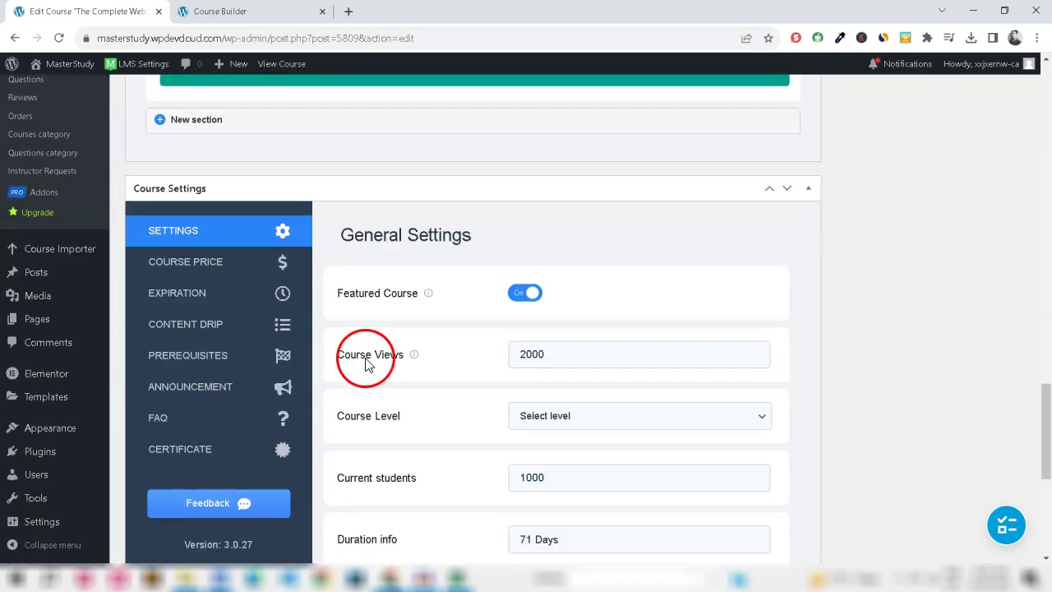
pyautogui.scroll(-2, 391, 353)
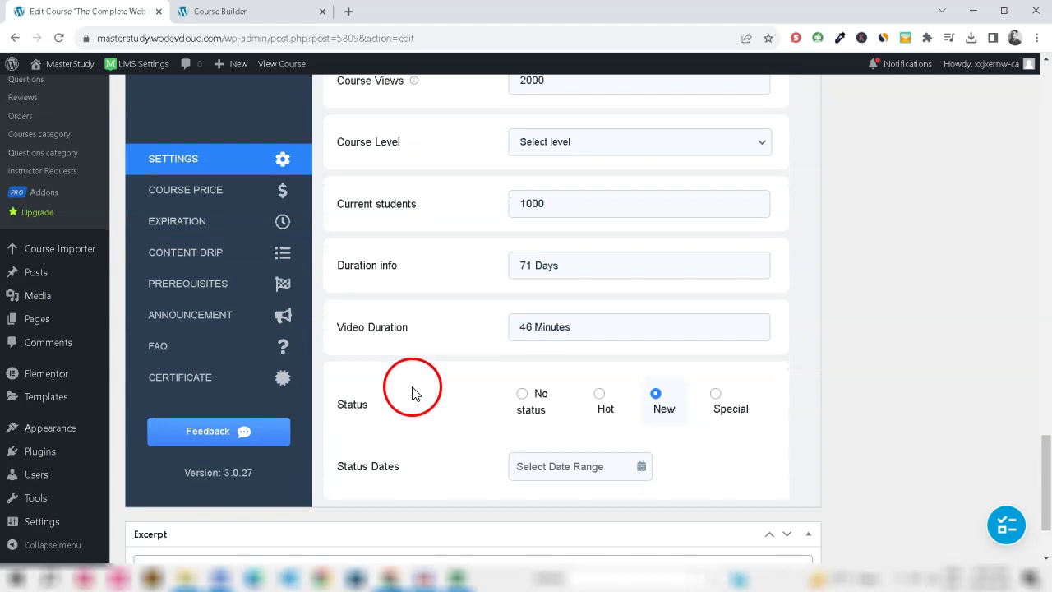
pyautogui.click(194, 202)
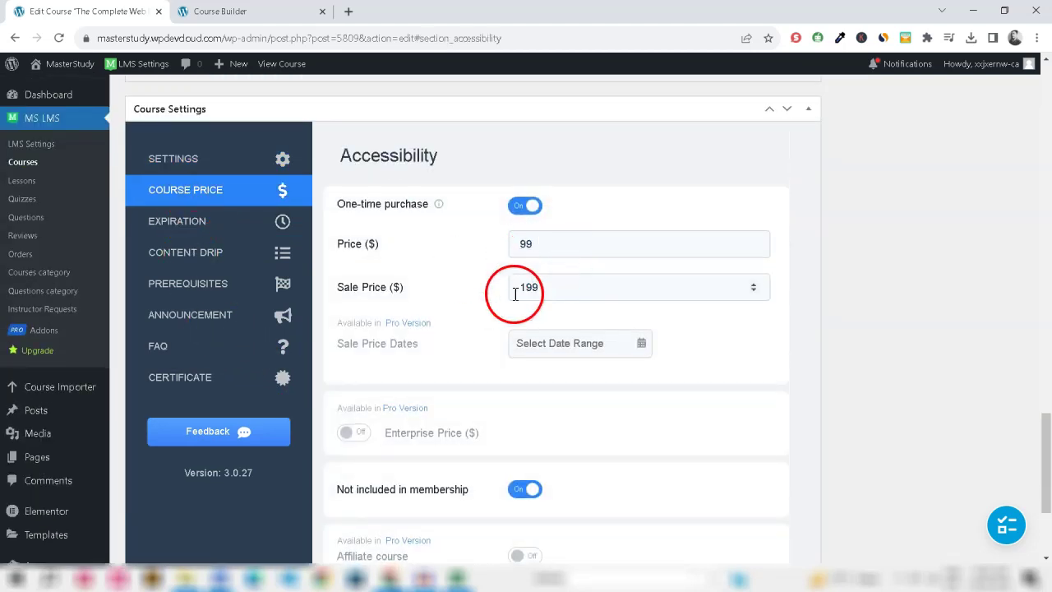
pyautogui.click(205, 323)
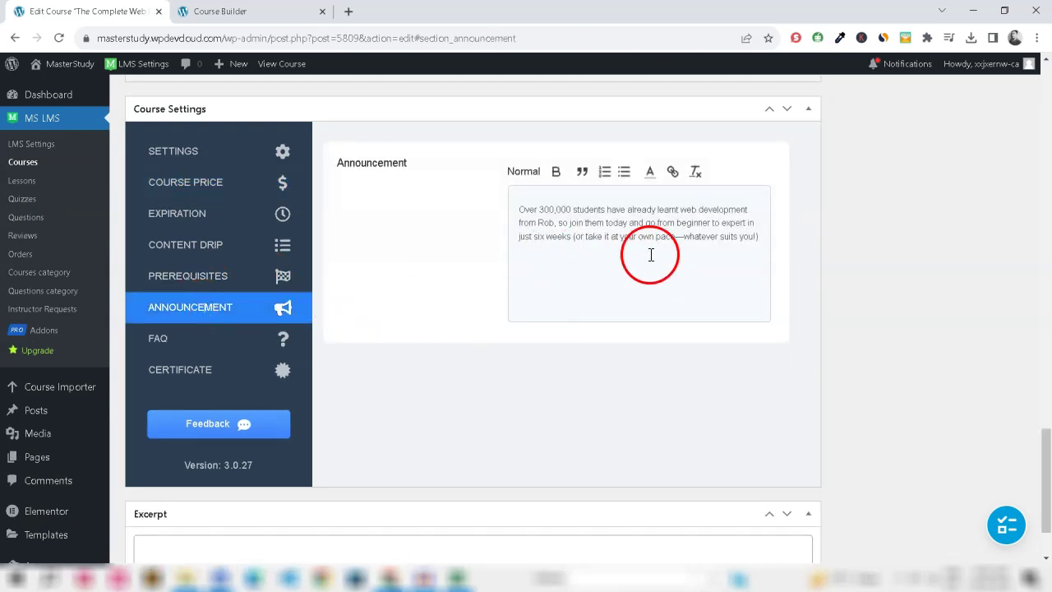
# Open the FAQ section of the Course Settings and check the first three imported questions with their answers
pyautogui.click(181, 351)
pyautogui.moveTo(494, 243); pyautogui.dragTo(354, 242)
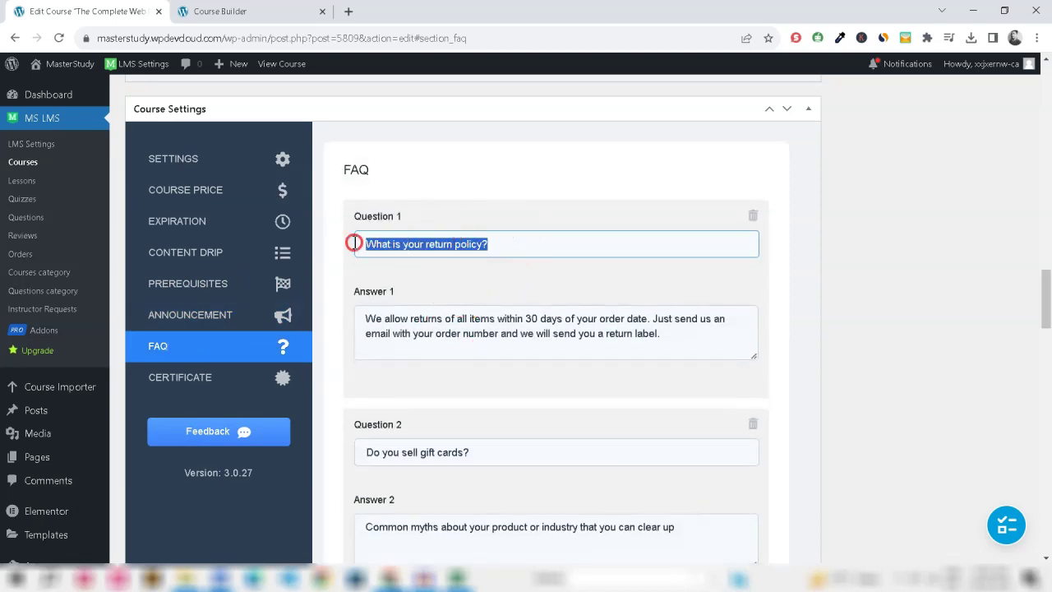
pyautogui.scroll(-2, 469, 279)
pyautogui.moveTo(657, 198); pyautogui.dragTo(409, 171)
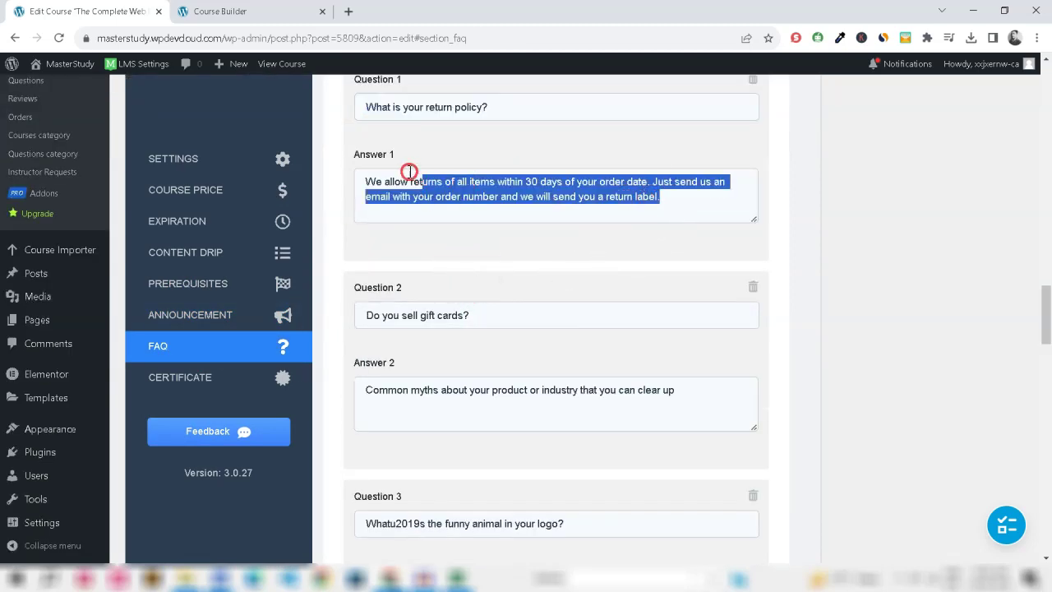
pyautogui.scroll(-1, 475, 215)
pyautogui.click(465, 251)
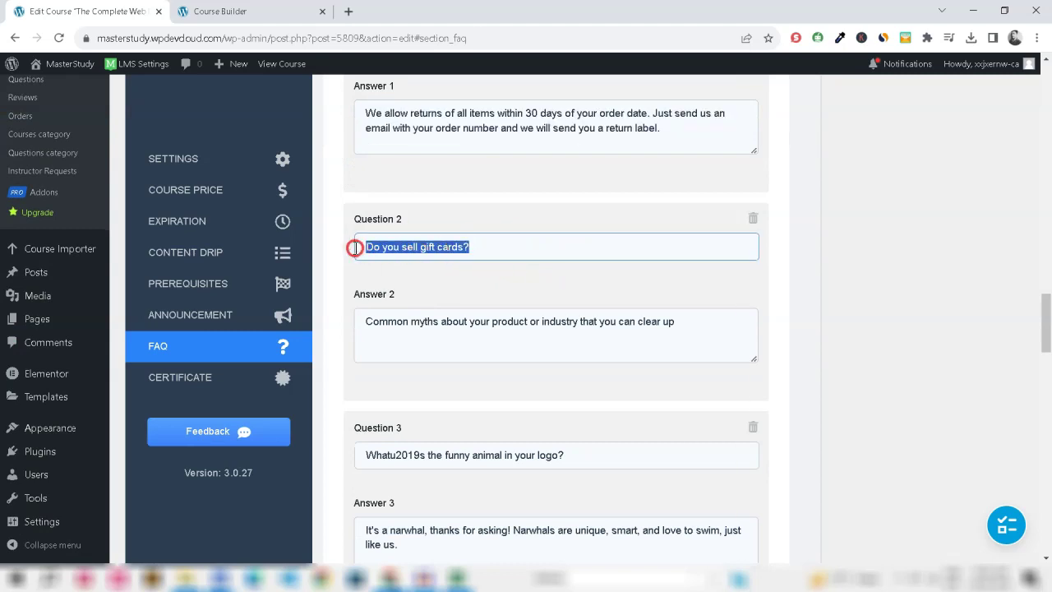
pyautogui.moveTo(695, 321); pyautogui.dragTo(394, 294)
pyautogui.scroll(-3, 481, 271)
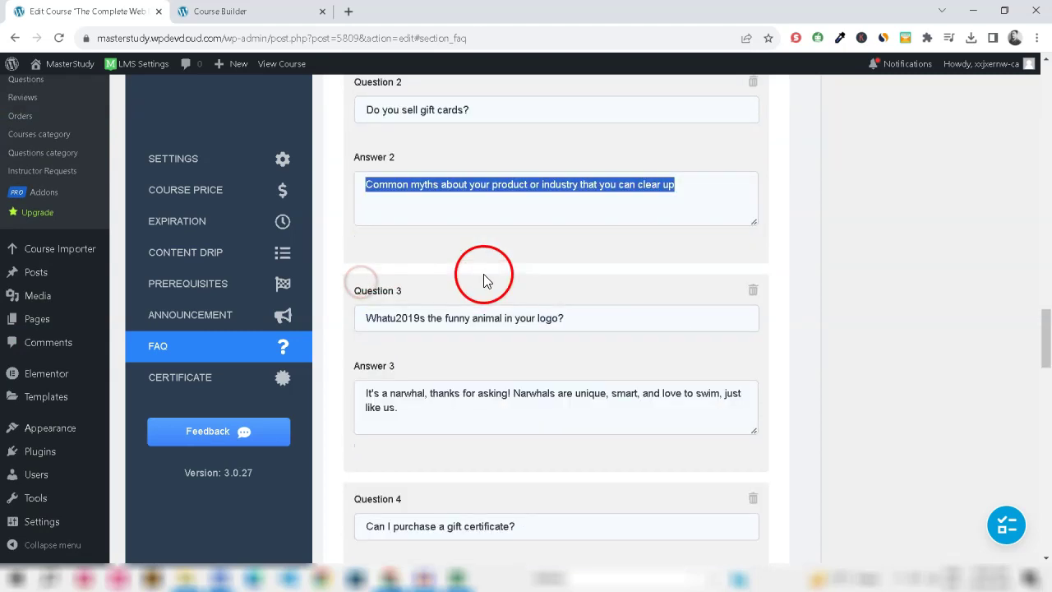
pyautogui.moveTo(578, 247); pyautogui.dragTo(351, 248)
pyautogui.moveTo(421, 372); pyautogui.dragTo(334, 318)
# Check FAQ questions 4 to 7 and the answer imported for each one
pyautogui.scroll(-2, 488, 367)
pyautogui.moveTo(529, 321); pyautogui.dragTo(341, 320)
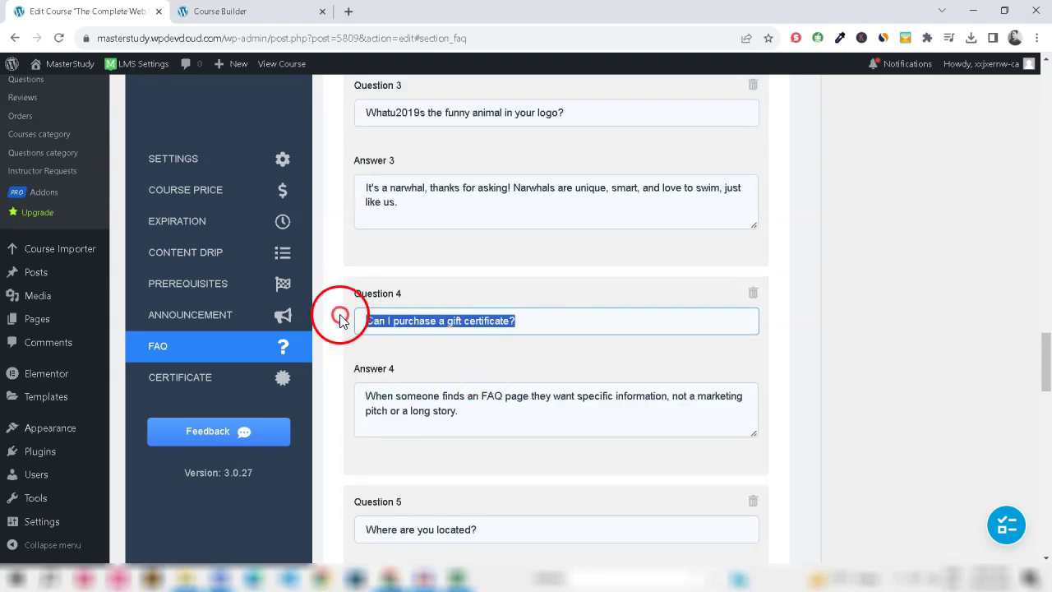
pyautogui.moveTo(453, 402); pyautogui.dragTo(353, 392)
pyautogui.scroll(-3, 422, 383)
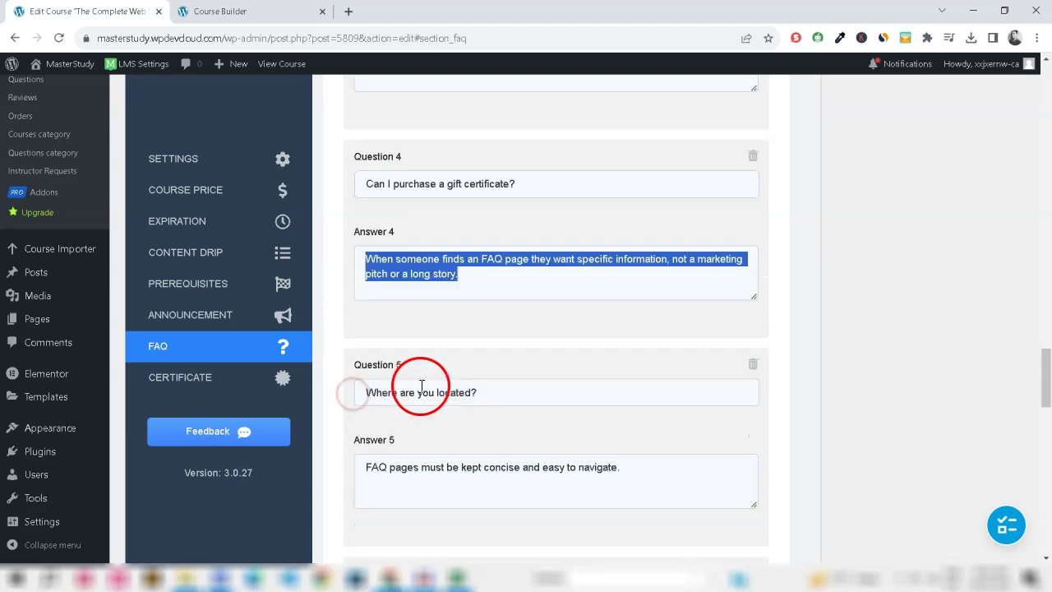
pyautogui.moveTo(490, 322); pyautogui.dragTo(336, 324)
pyautogui.moveTo(606, 394); pyautogui.dragTo(353, 392)
pyautogui.scroll(-3, 477, 384)
pyautogui.moveTo(511, 329); pyautogui.dragTo(357, 332)
pyautogui.moveTo(477, 431); pyautogui.dragTo(349, 396)
pyautogui.moveTo(542, 400); pyautogui.dragTo(504, 390)
pyautogui.scroll(-2, 460, 382)
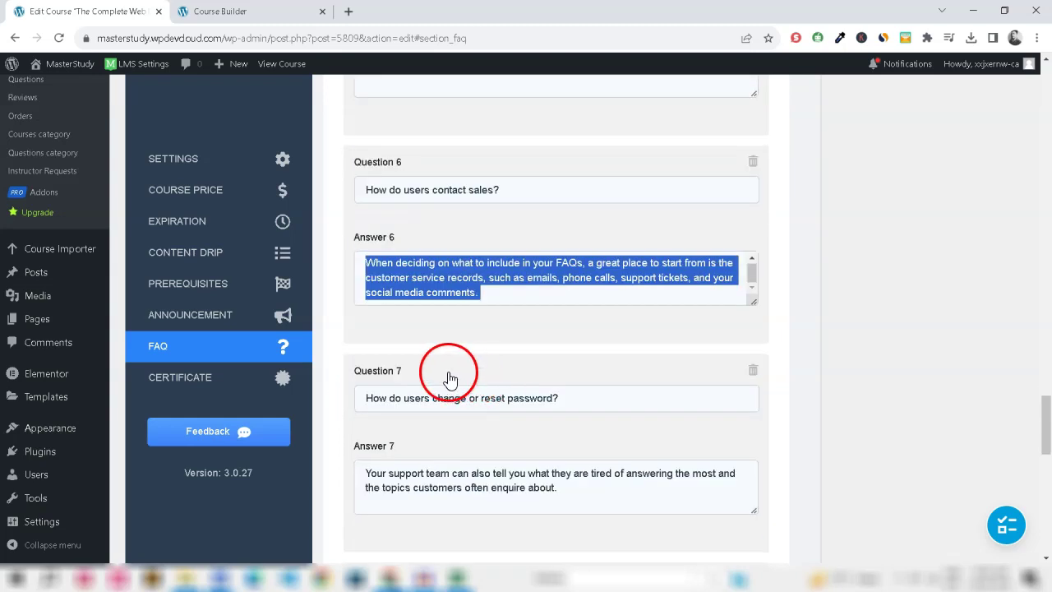
pyautogui.moveTo(584, 397); pyautogui.dragTo(323, 406)
pyautogui.moveTo(584, 485); pyautogui.dragTo(349, 455)
pyautogui.click(556, 428)
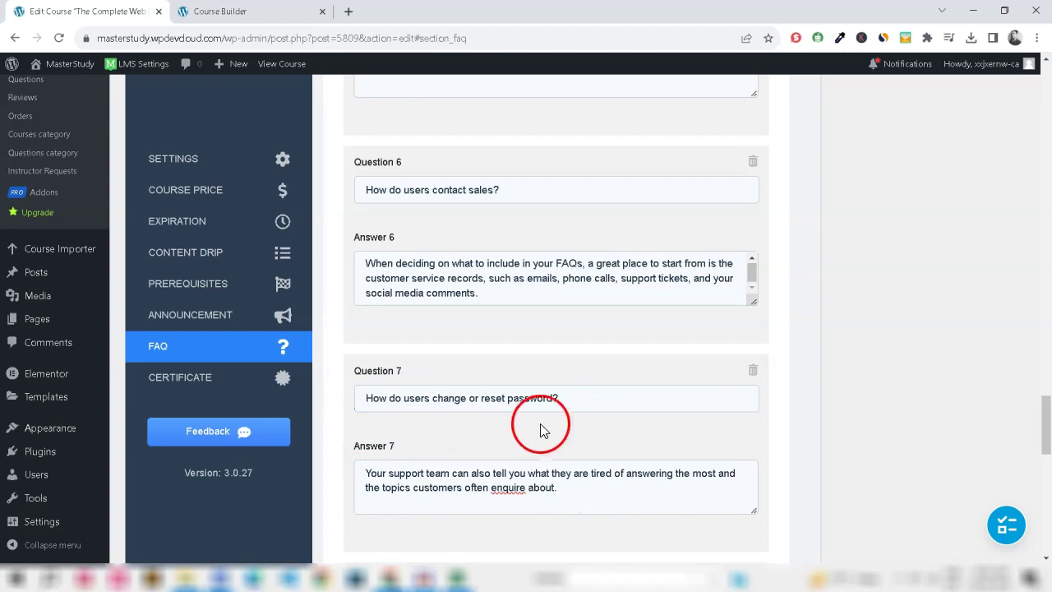
# Return to Question 1 and review the whole FAQ list with its matching answers through Question 10
pyautogui.scroll(12, 541, 428)
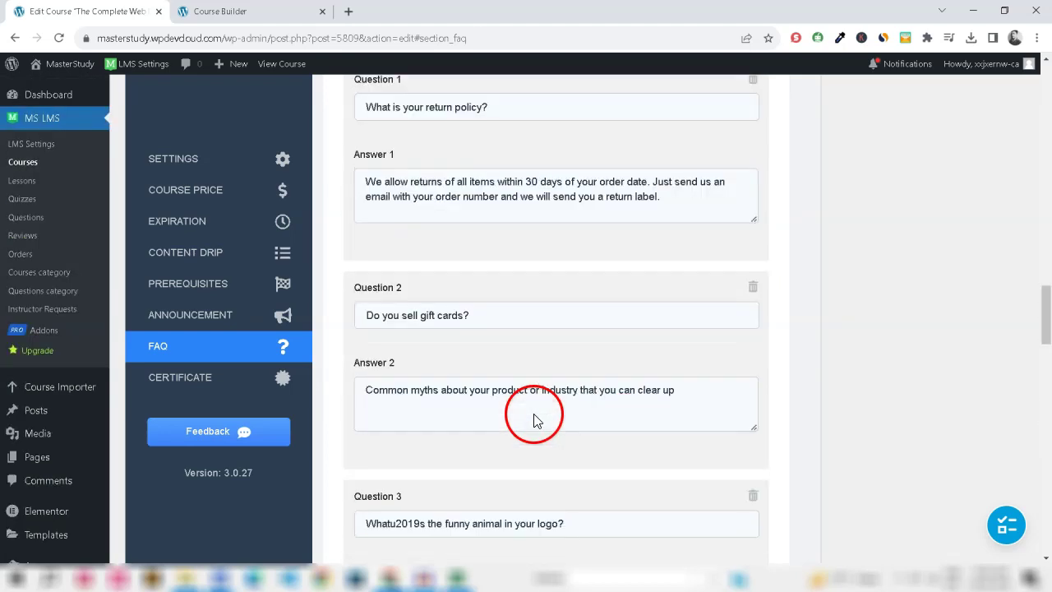
pyautogui.scroll(2, 536, 420)
pyautogui.moveTo(365, 244); pyautogui.dragTo(498, 244)
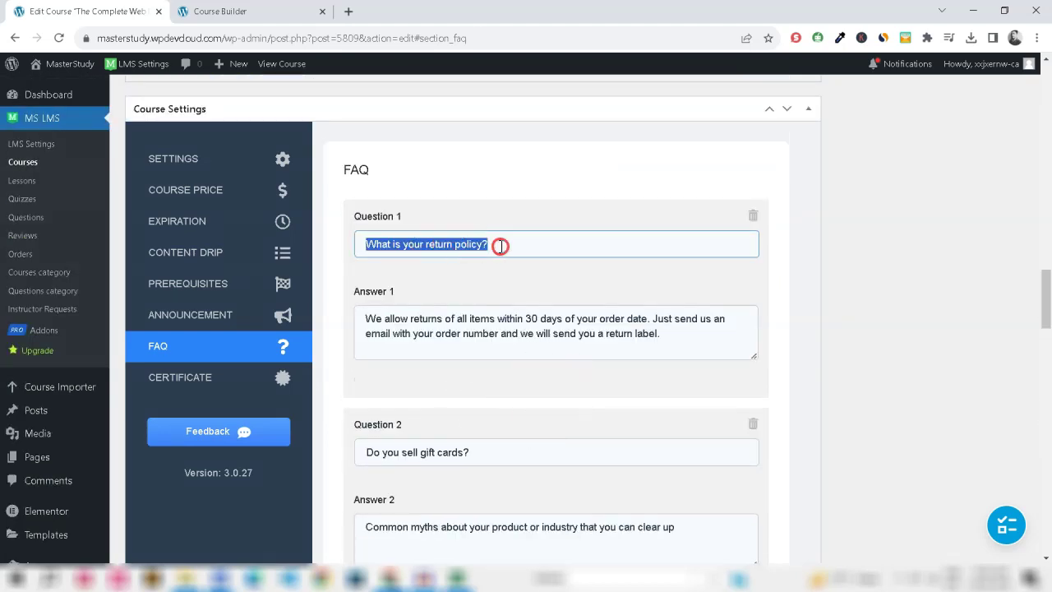
pyautogui.moveTo(343, 314); pyautogui.dragTo(666, 368)
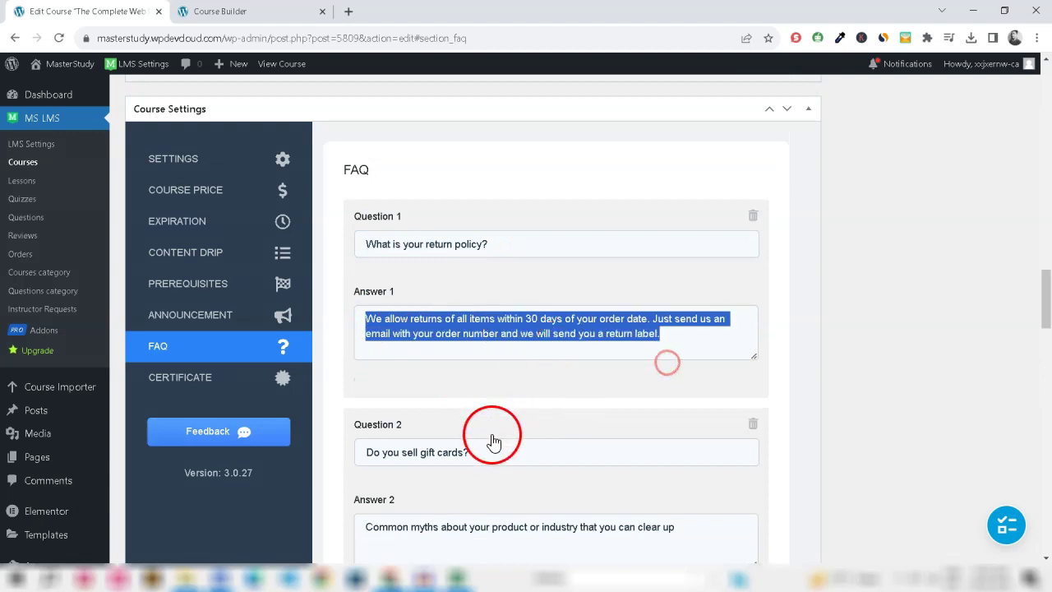
pyautogui.moveTo(358, 450); pyautogui.dragTo(503, 453)
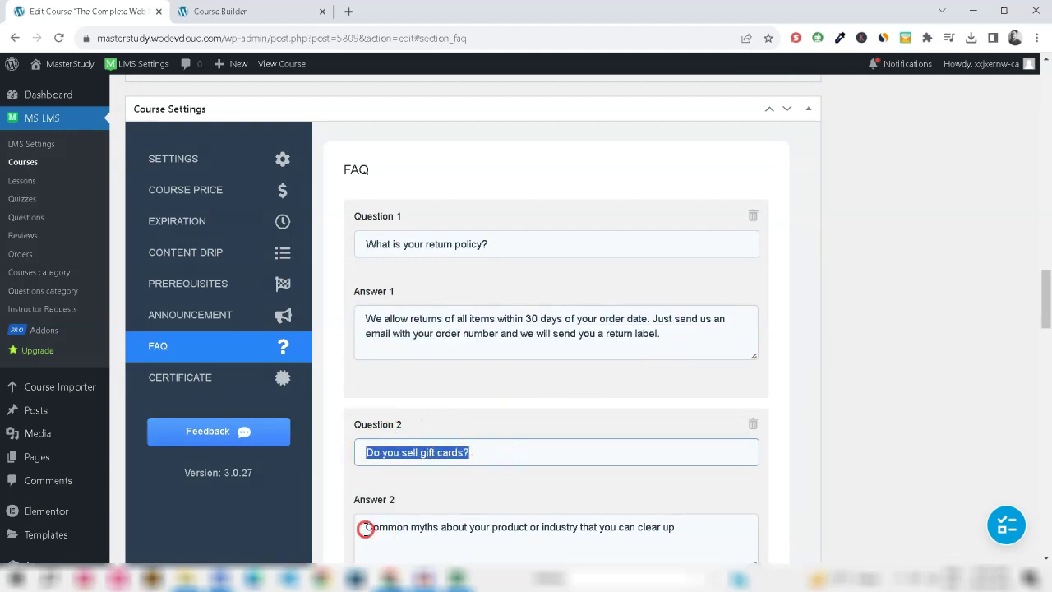
pyautogui.moveTo(365, 528); pyautogui.dragTo(695, 532)
pyautogui.scroll(-5, 598, 472)
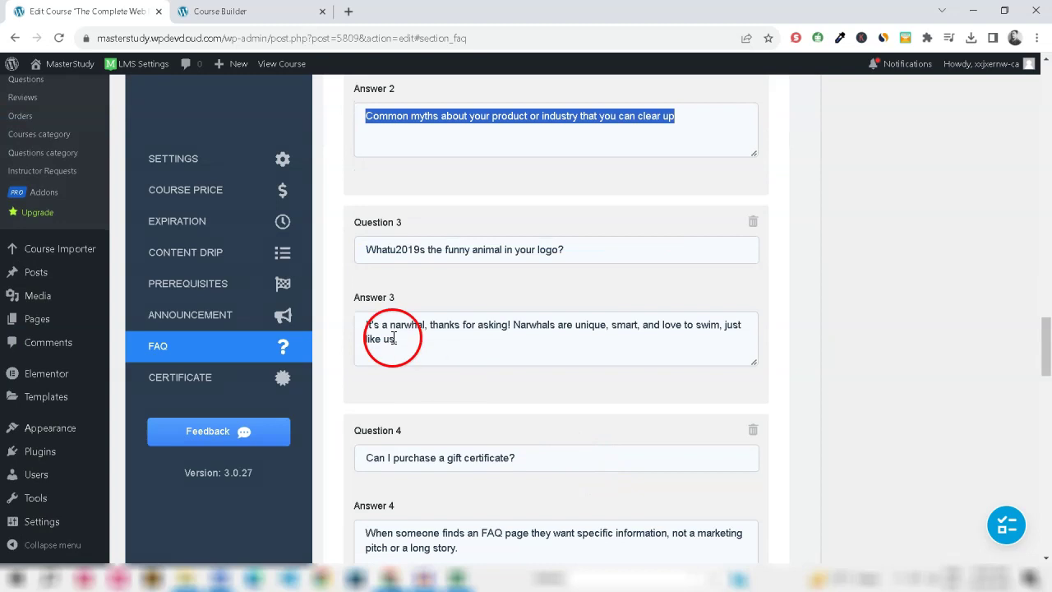
pyautogui.click(392, 338)
pyautogui.scroll(-3, 393, 335)
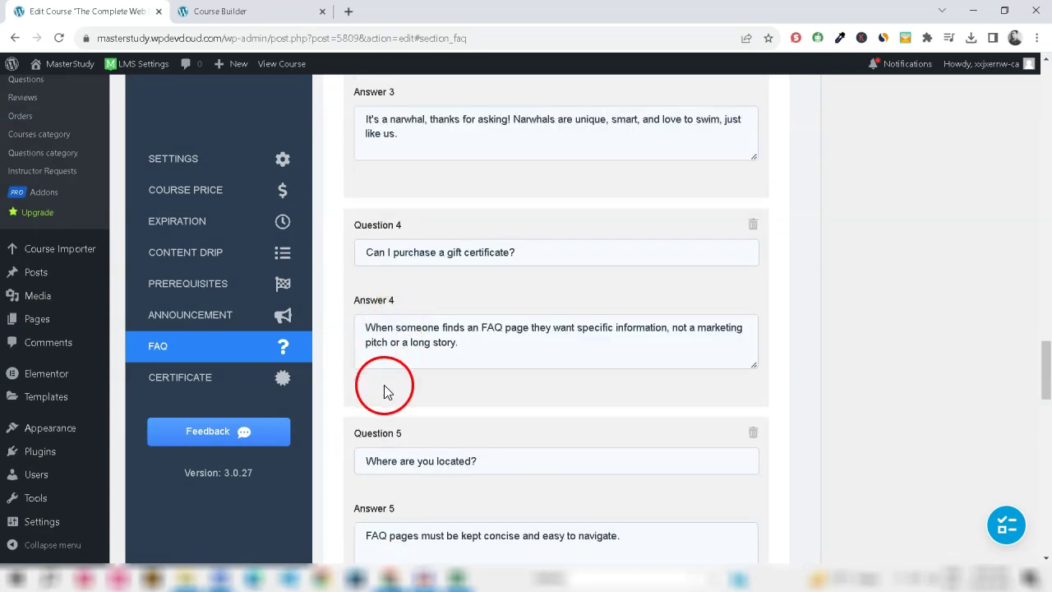
pyautogui.scroll(-7, 387, 387)
pyautogui.scroll(-4, 402, 362)
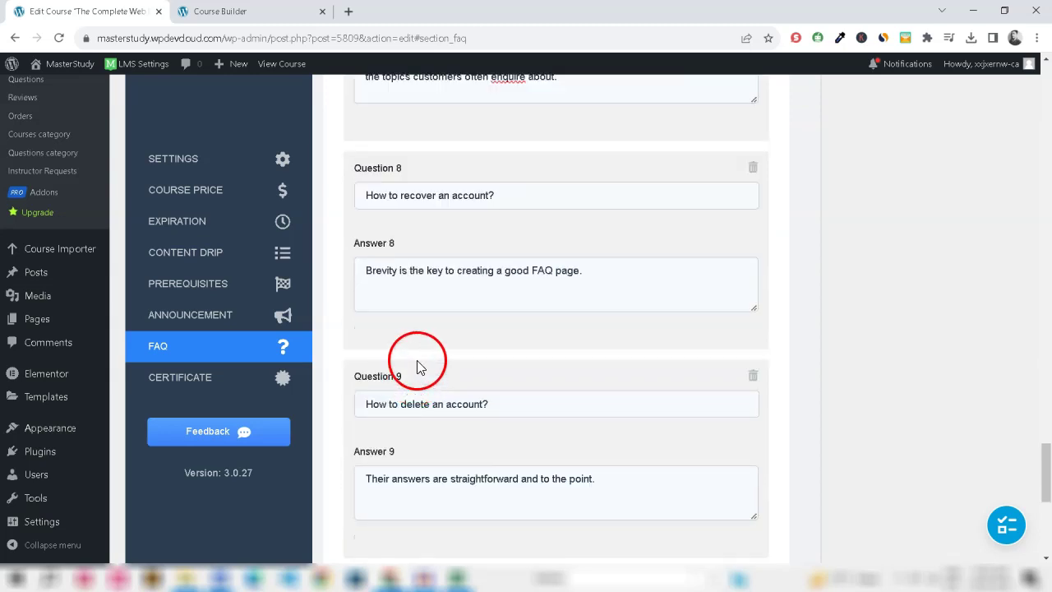
pyautogui.scroll(-2, 427, 386)
pyautogui.scroll(-4, 446, 368)
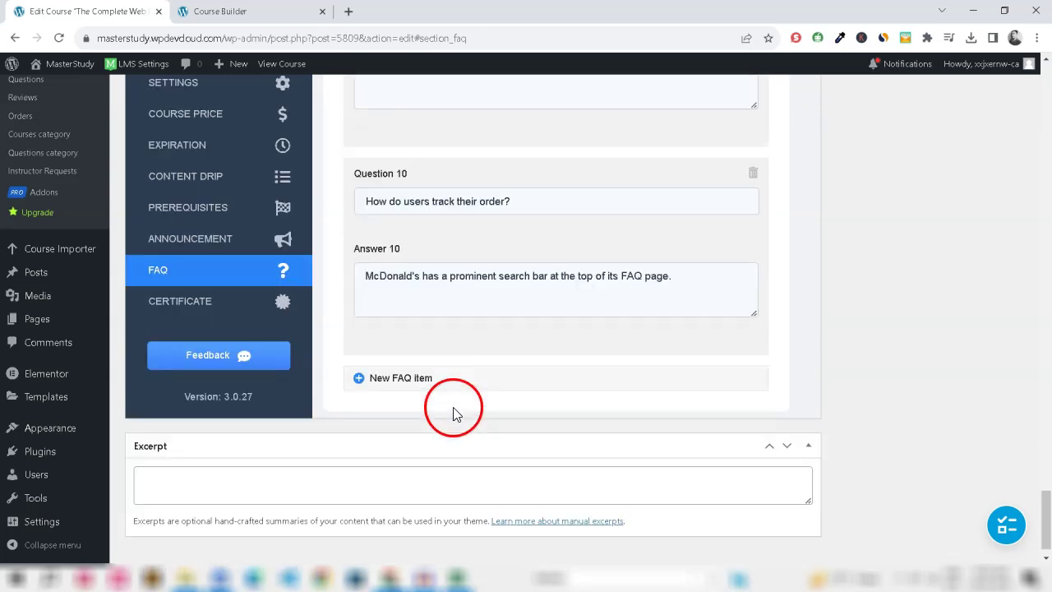
# Look back over the FAQ entries and curriculum up to the course title on the Edit Course page
pyautogui.scroll(4, 451, 411)
pyautogui.scroll(9, 454, 403)
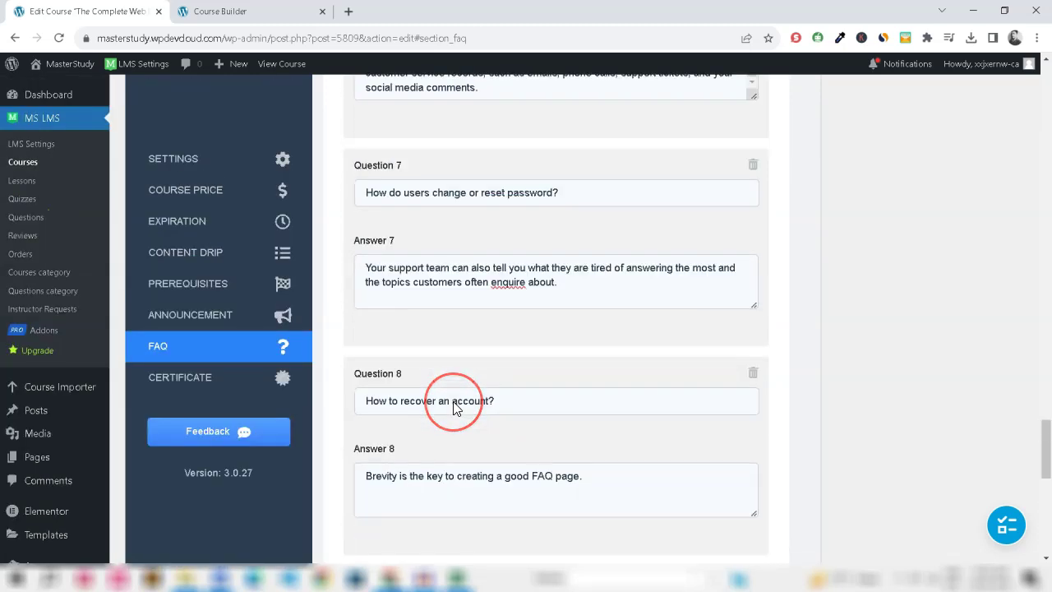
pyautogui.scroll(9, 454, 407)
pyautogui.click(465, 372)
pyautogui.scroll(2, 465, 376)
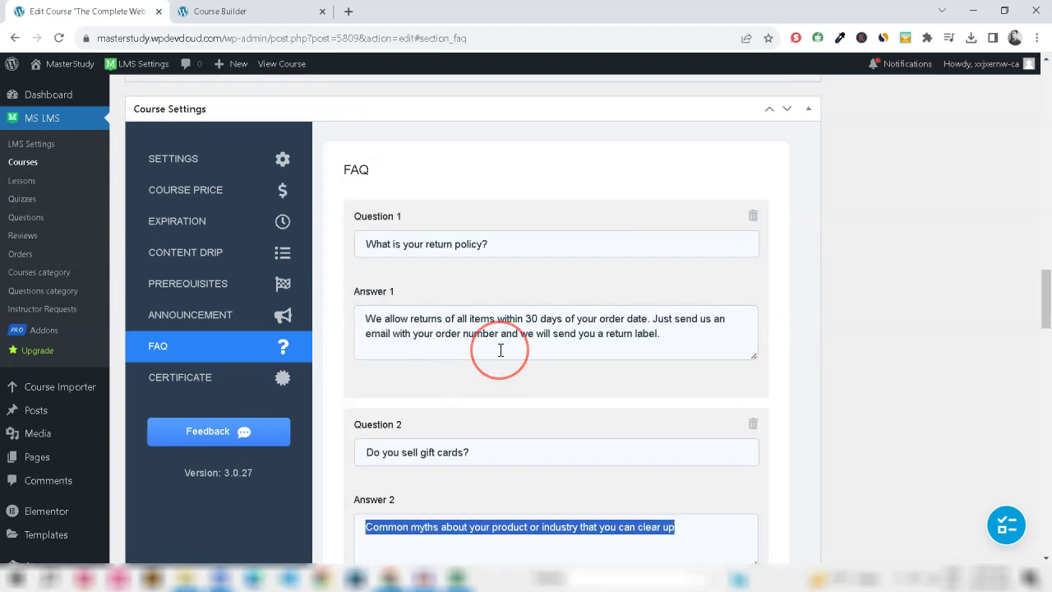
pyautogui.click(712, 435)
pyautogui.scroll(13, 712, 434)
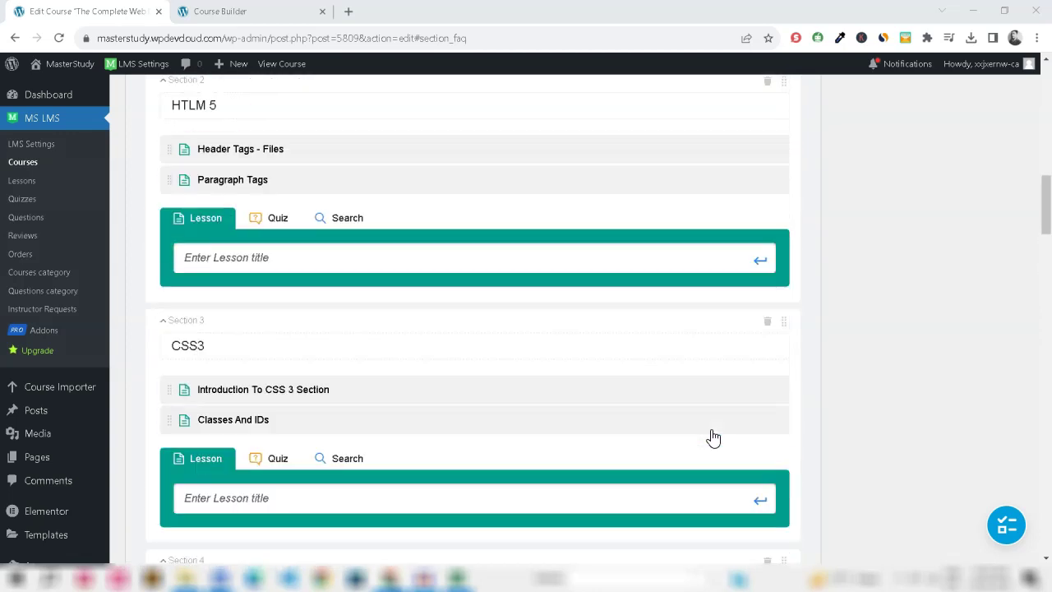
pyautogui.scroll(12, 708, 436)
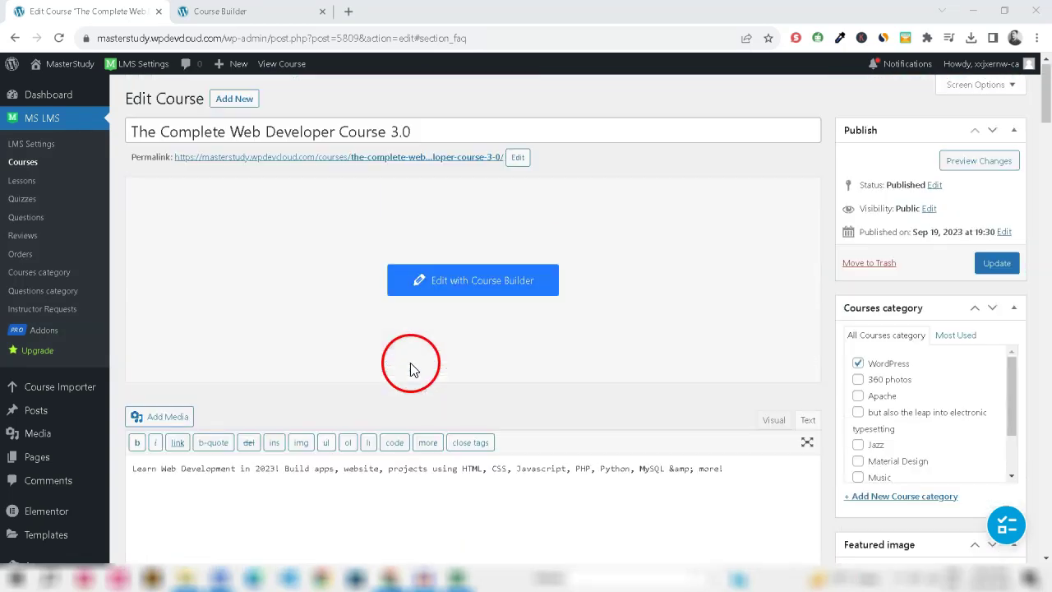
# Review the curriculum and the FAQ entries once more, from the course title down to Question 9
pyautogui.click(505, 415)
pyautogui.scroll(-20, 516, 418)
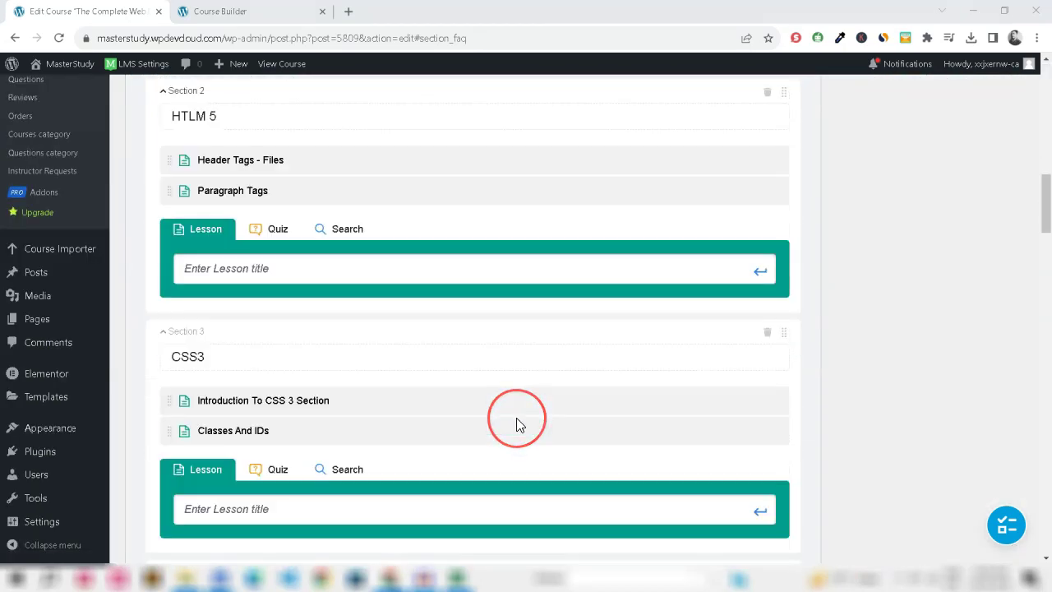
pyautogui.scroll(-7, 516, 422)
pyautogui.click(415, 404)
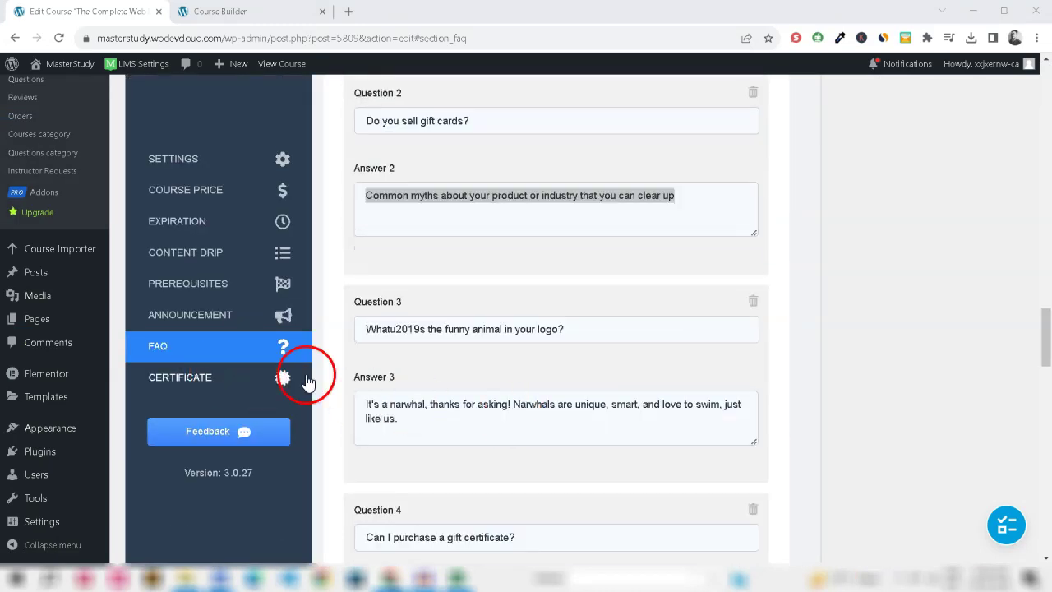
pyautogui.click(568, 392)
pyautogui.scroll(-14, 567, 392)
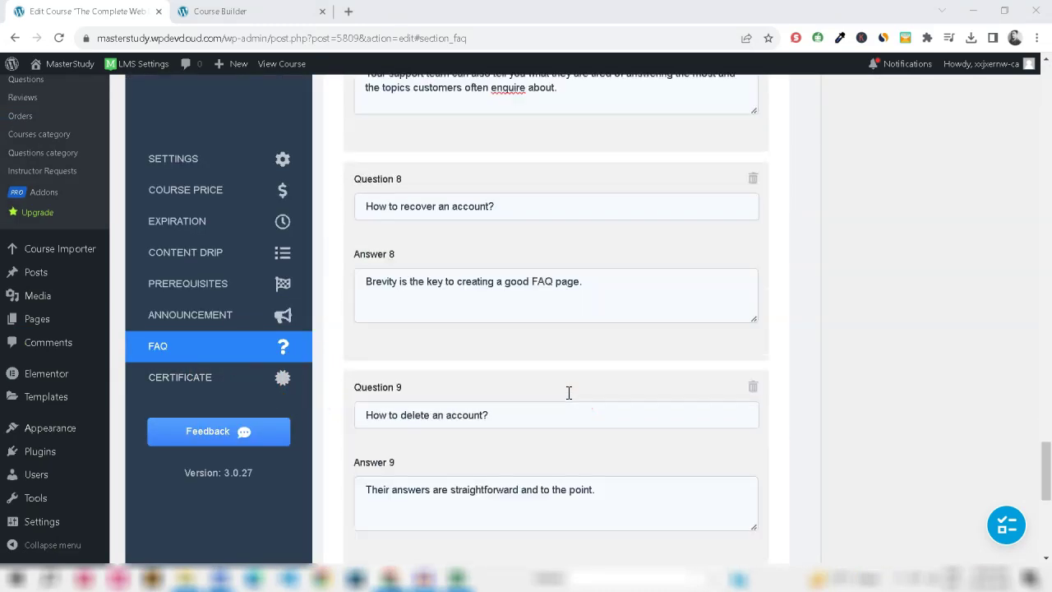